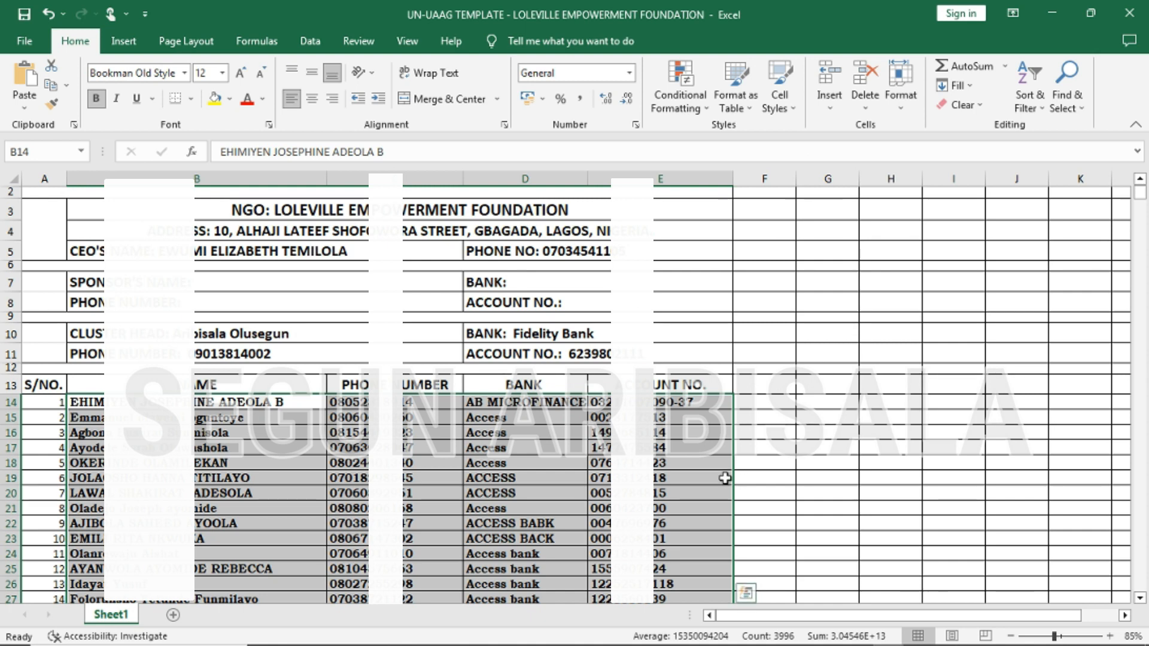
- Move the block of records in columns B to E down one row so it starts at B15, leaving row 14 empty
drag(736, 456, 731, 469)
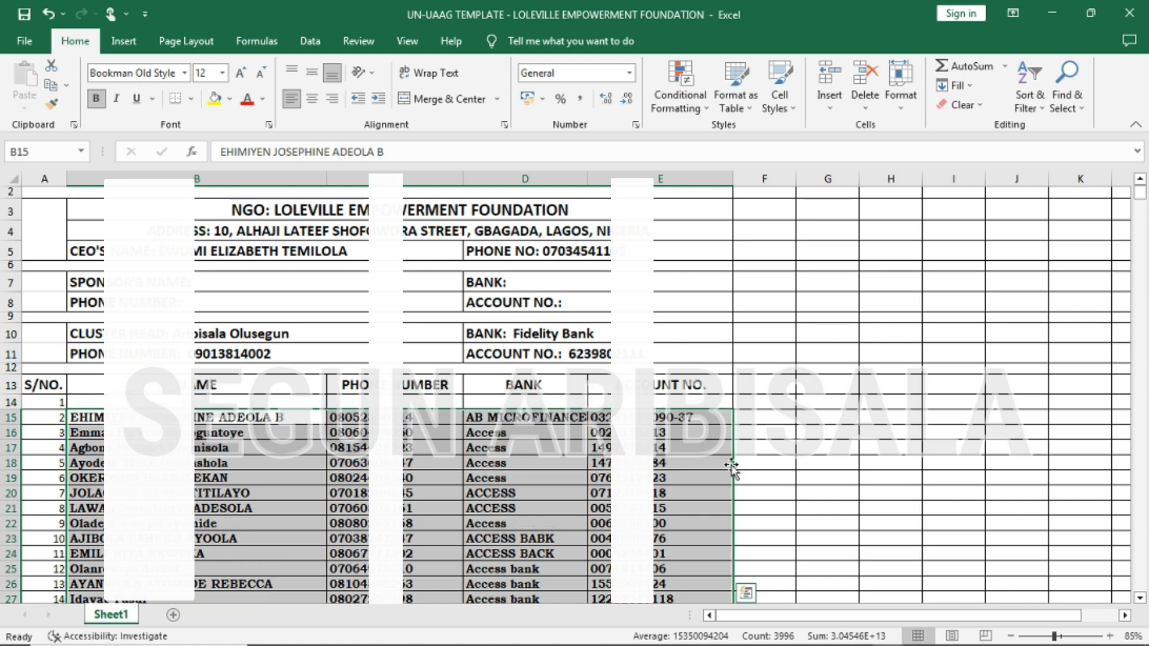
click(264, 403)
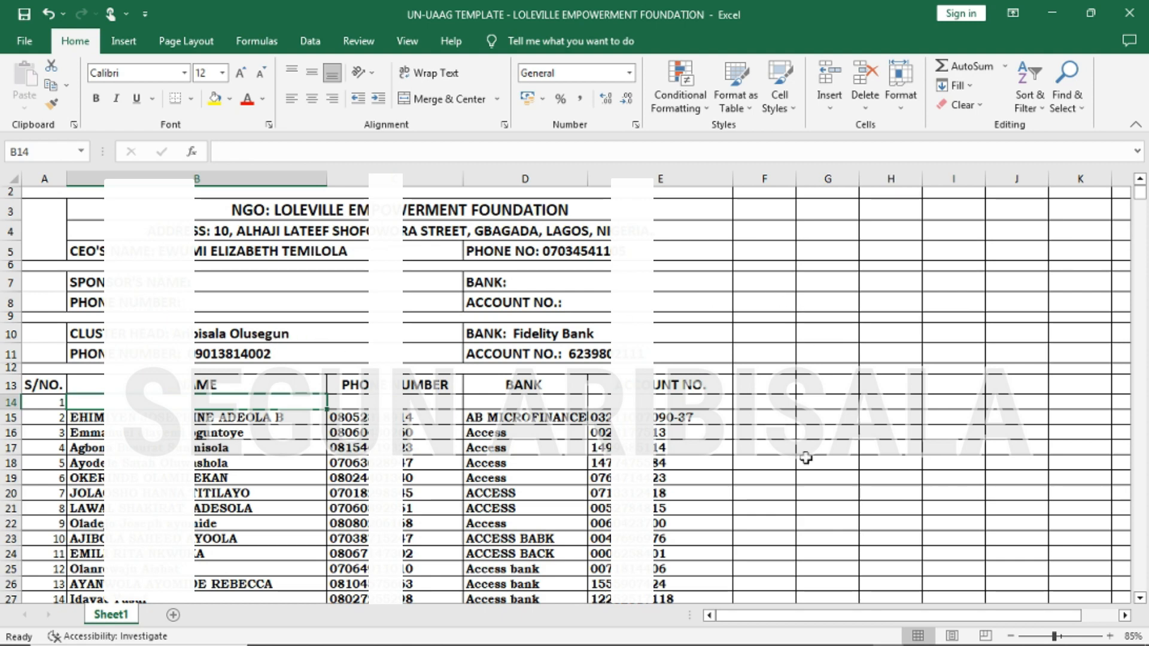
scroll(806, 456, down, 6)
scroll(806, 458, down, 7)
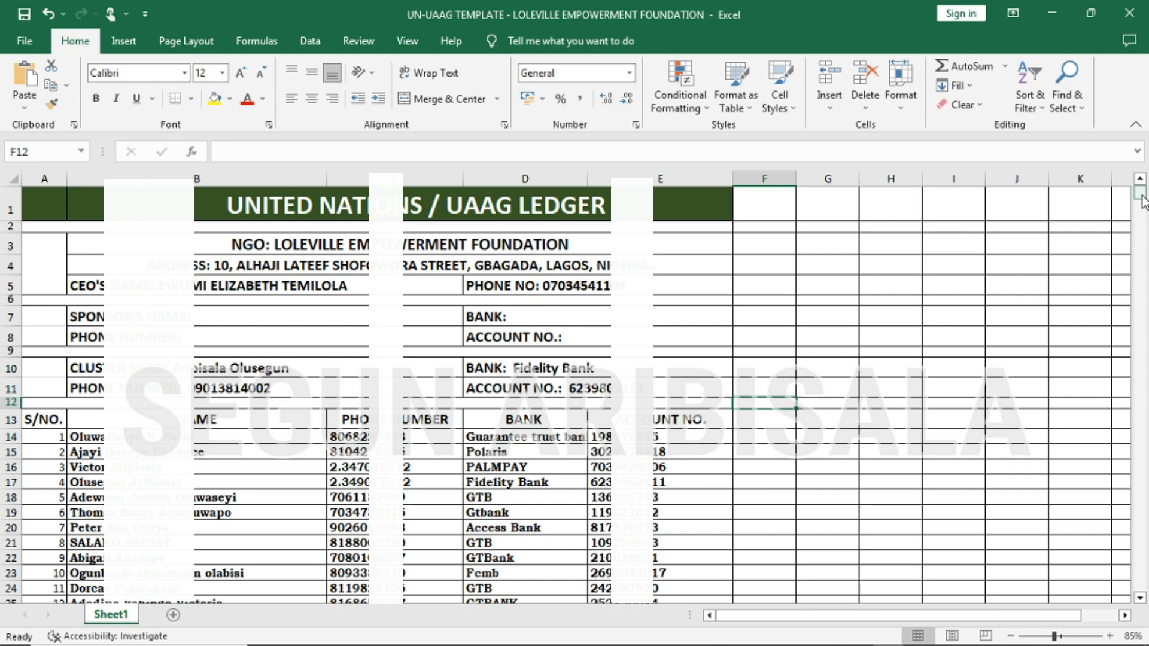
drag(1143, 198, 1147, 627)
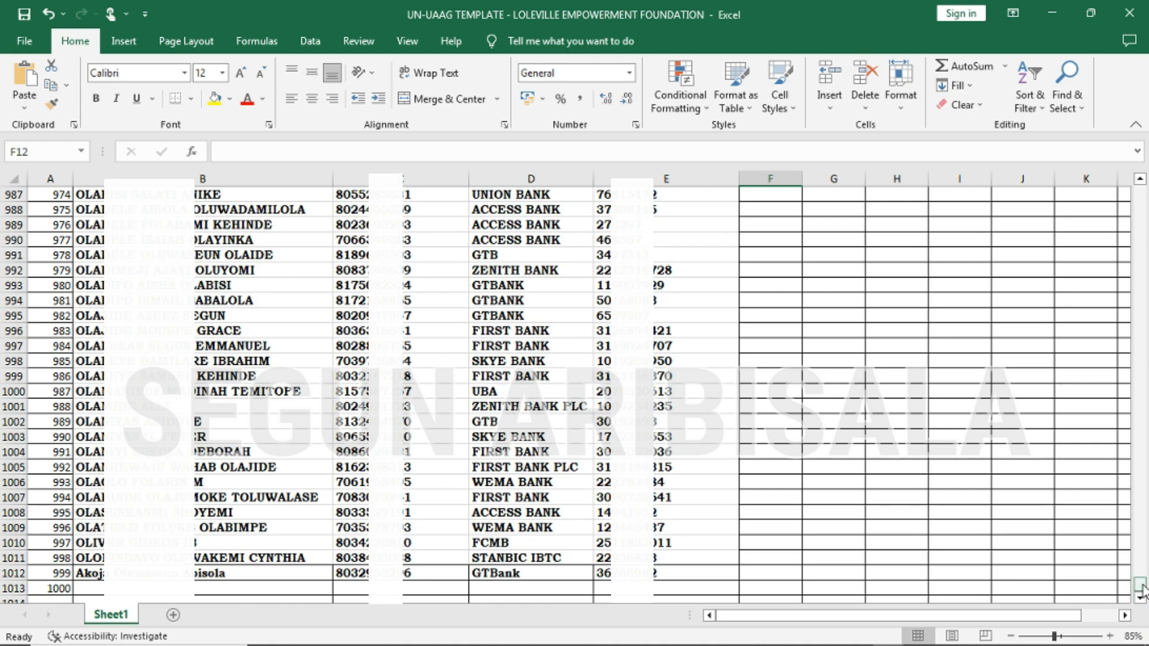
drag(1141, 589, 1143, 194)
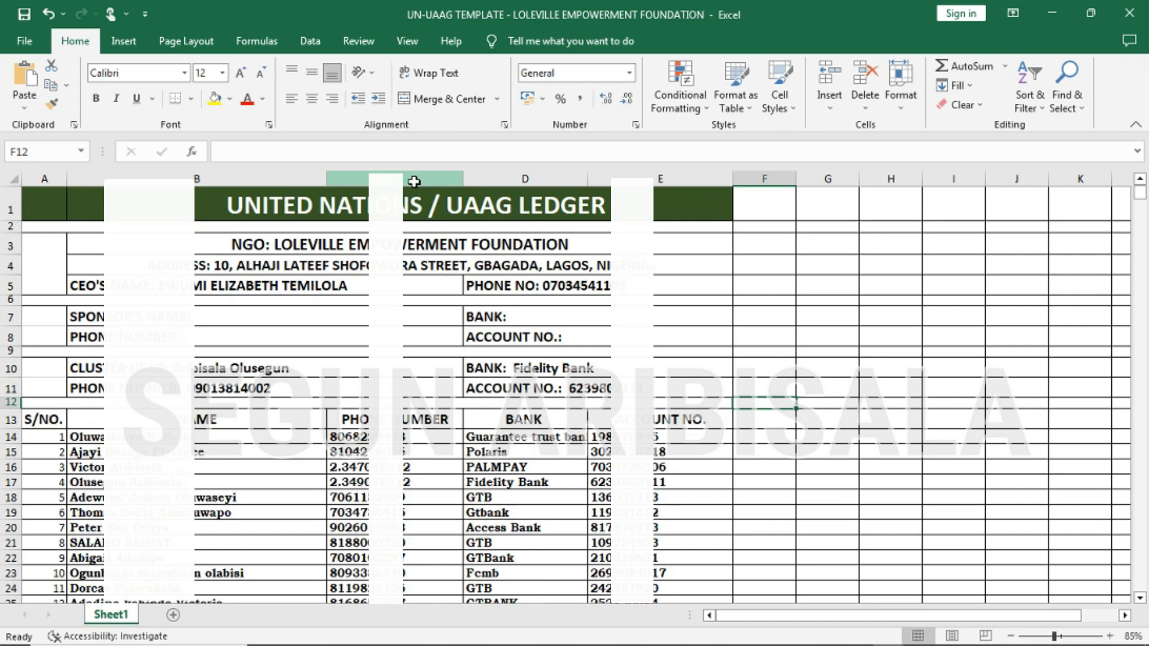
click(414, 178)
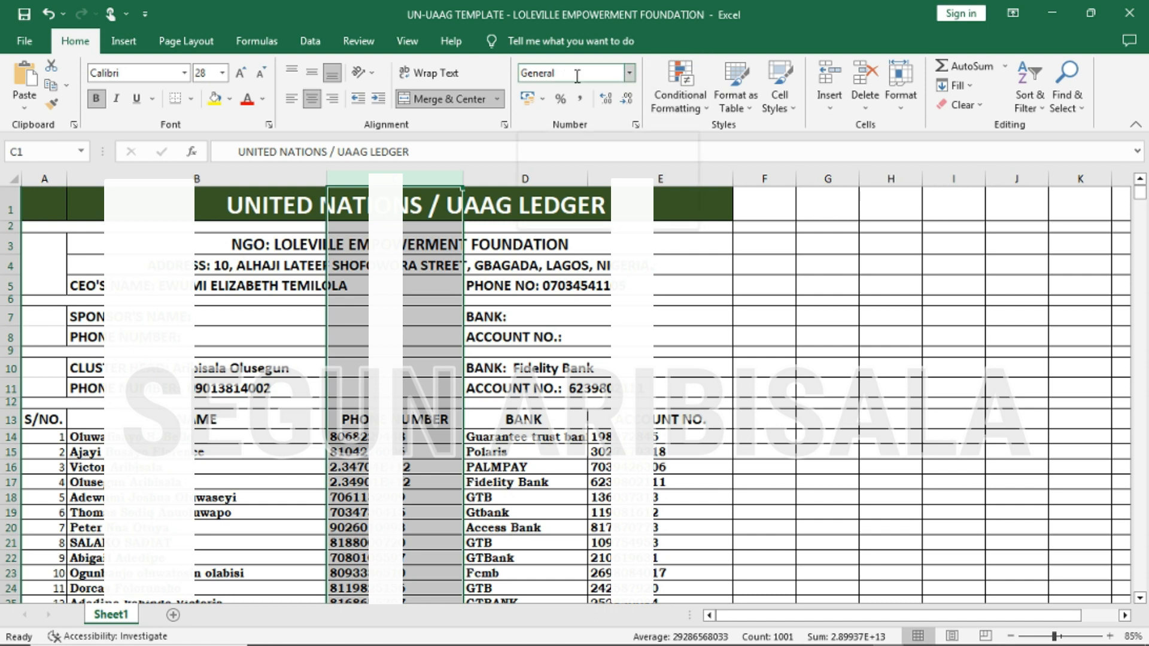
click(631, 74)
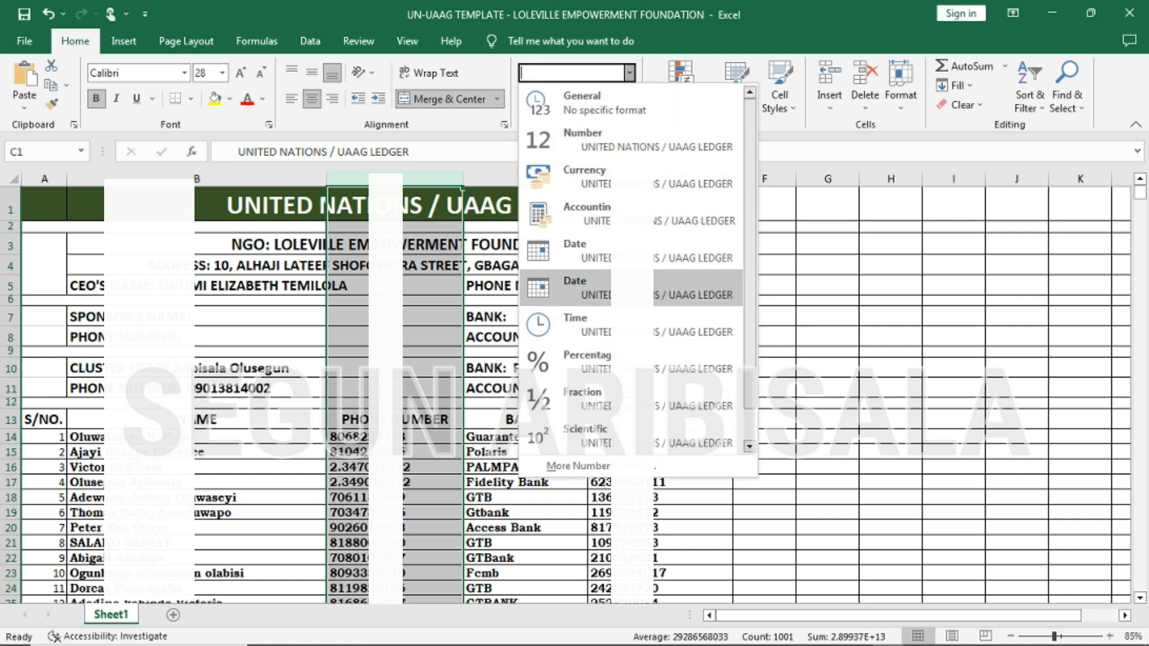
click(748, 423)
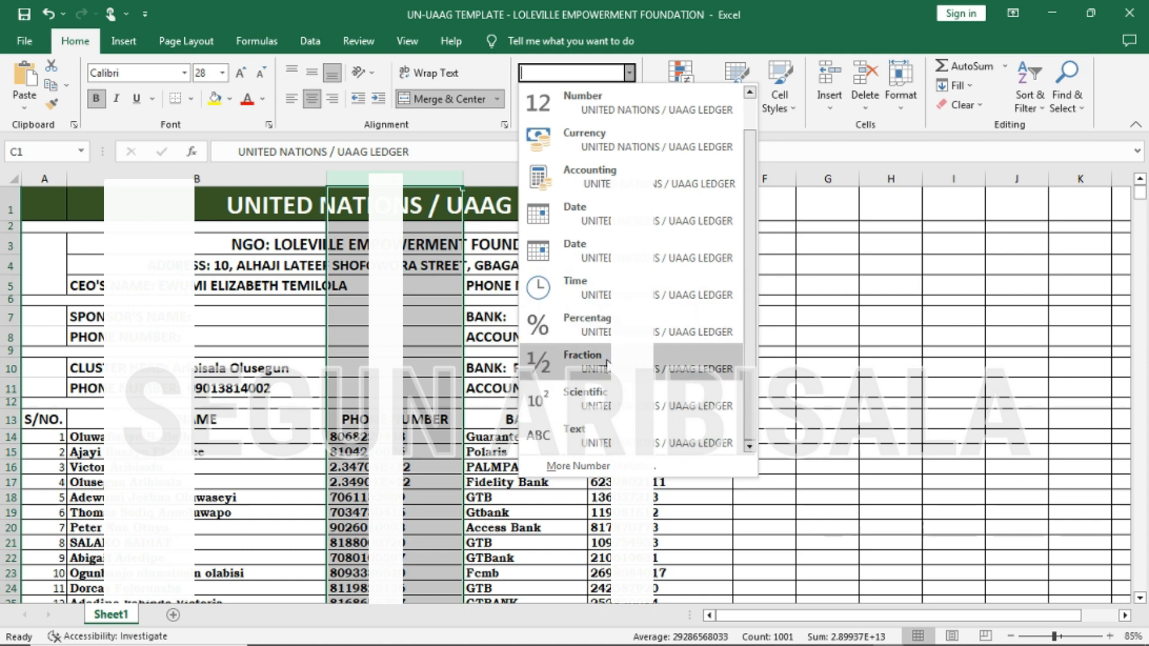
click(572, 470)
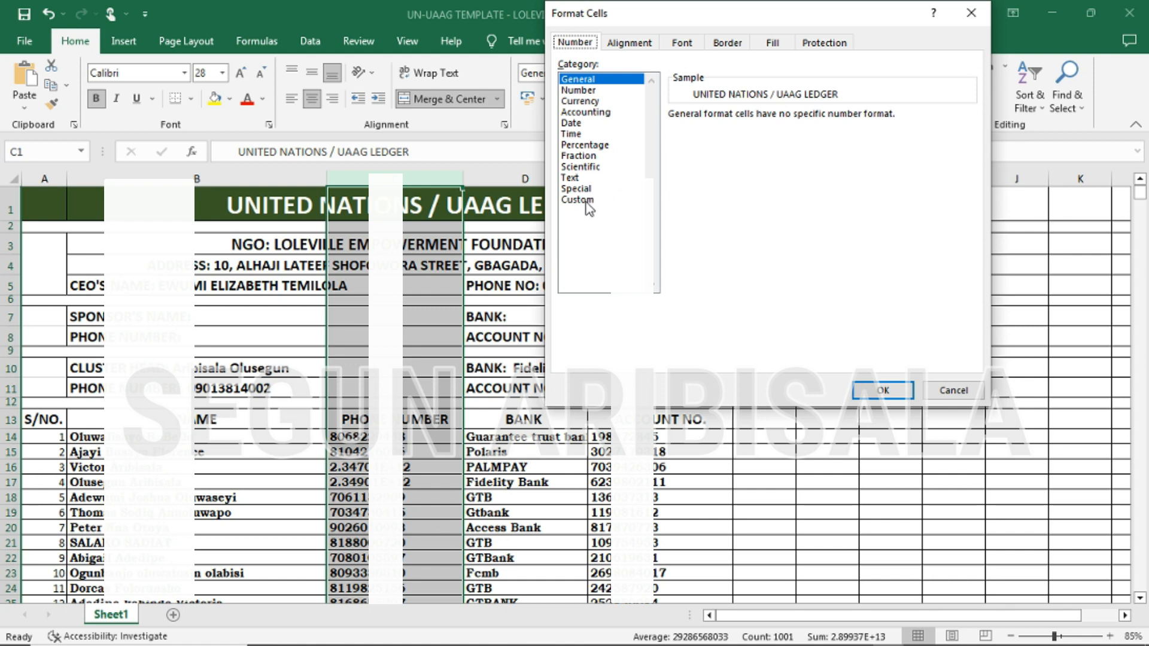
click(578, 200)
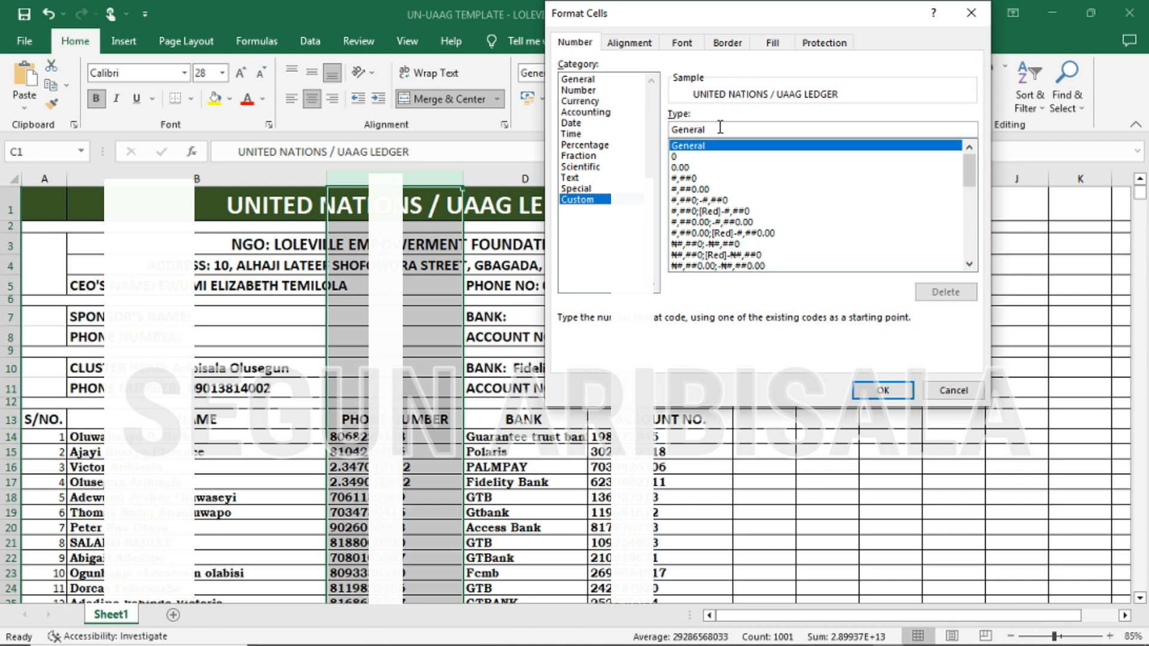
drag(720, 127, 670, 135)
key(BackSpace)
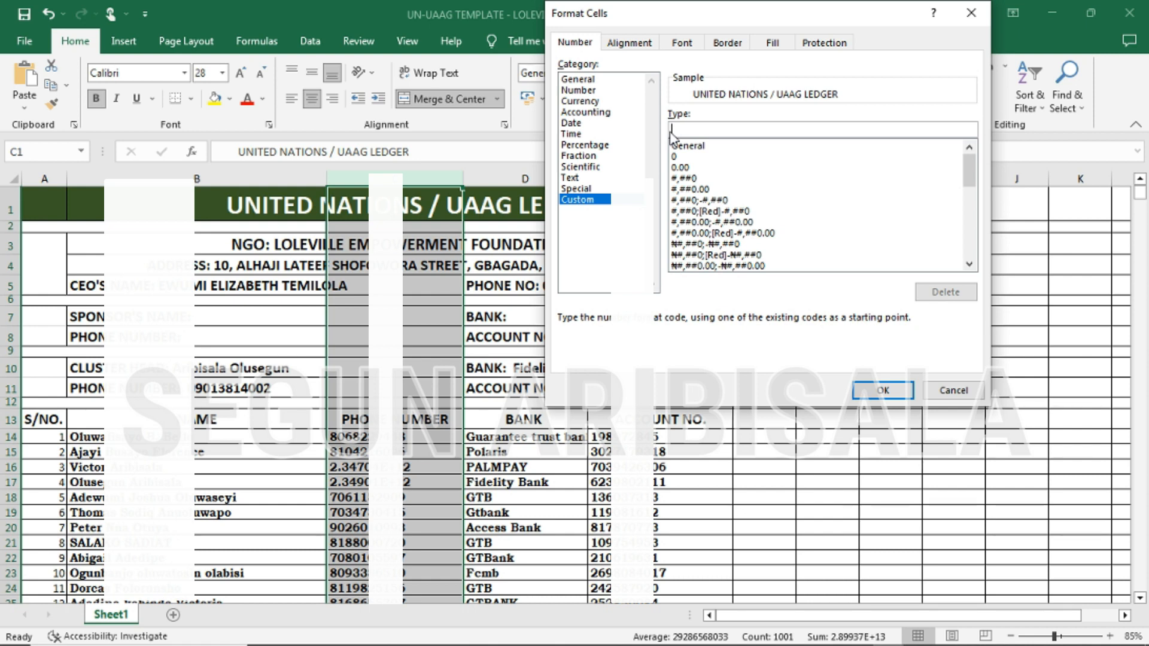
text(00000000000)
click(885, 390)
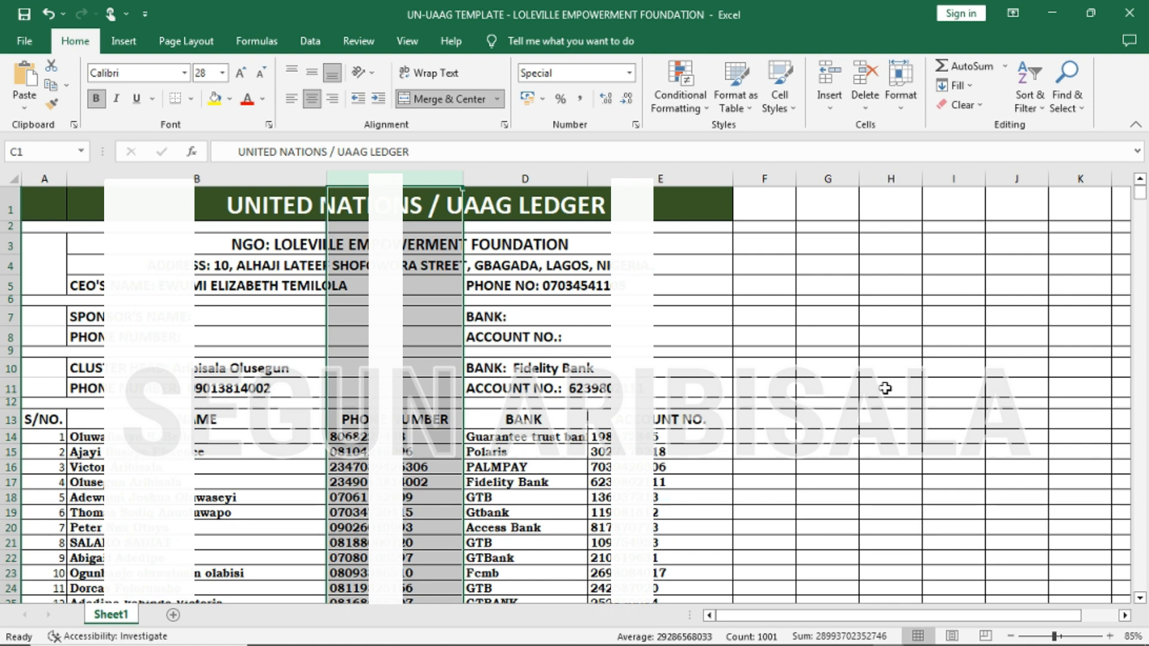
- Check the phone numbers in column C from C14 down the list for their leading zeros and digit format
click(365, 438)
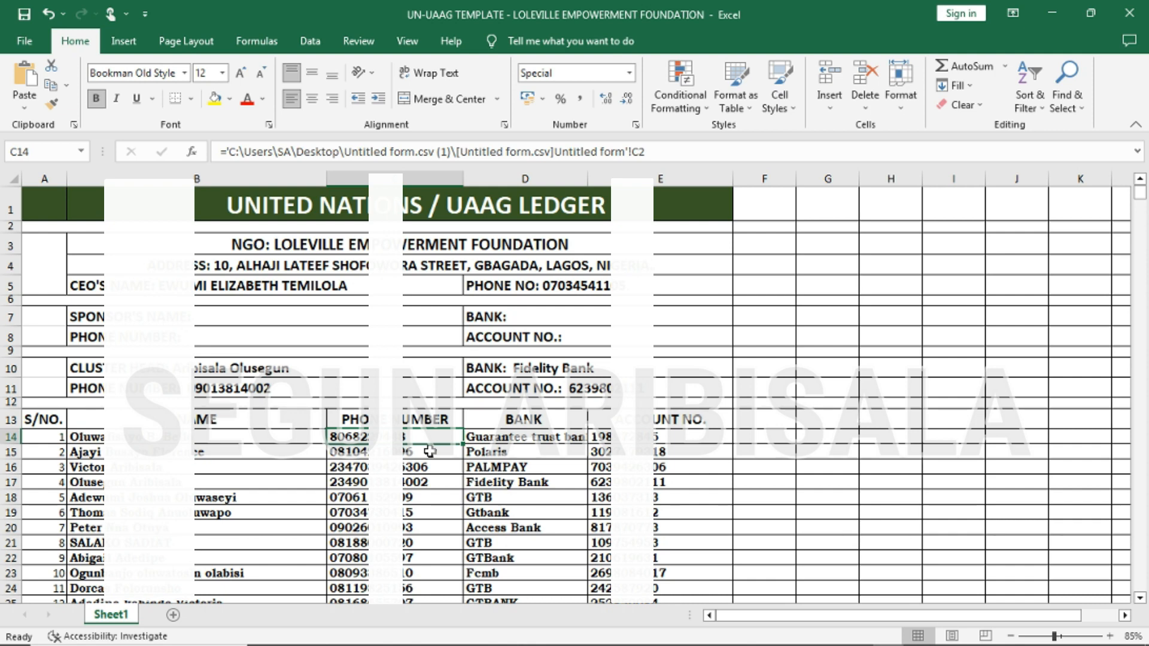
scroll(429, 451, down, 4)
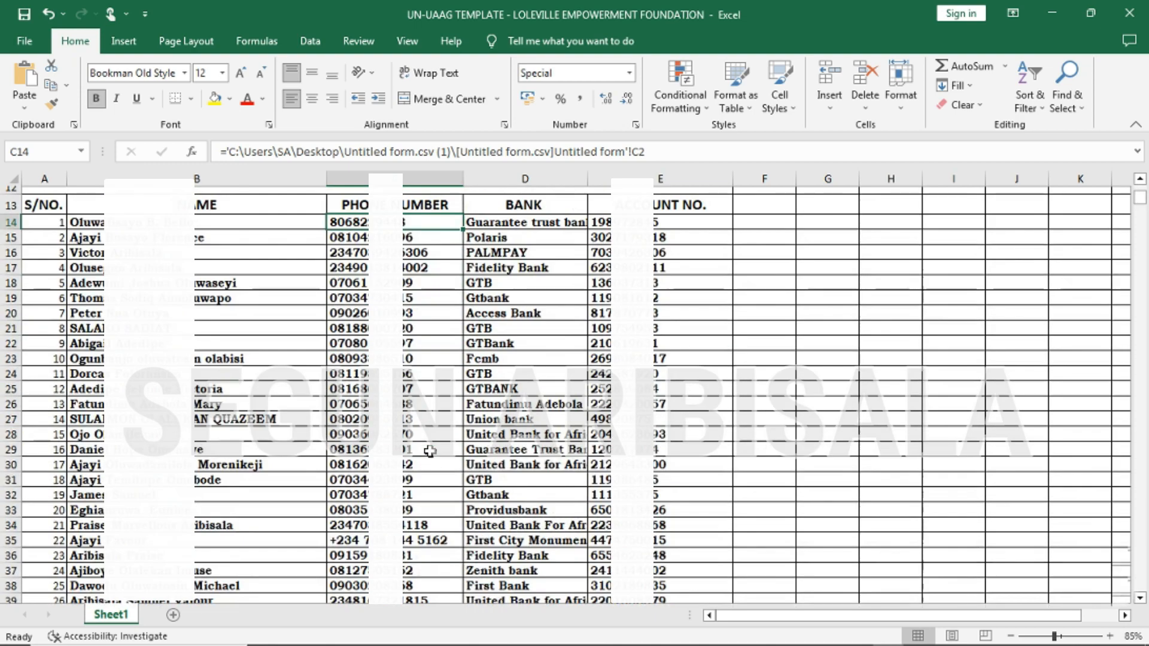
scroll(430, 450, down, 3)
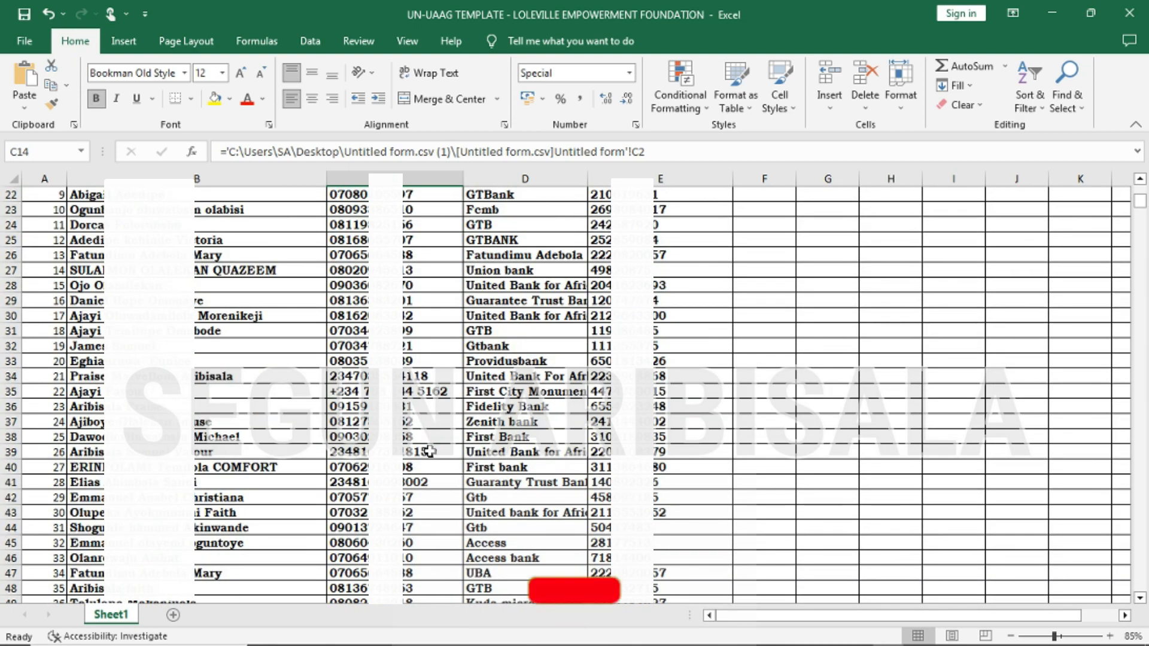
scroll(430, 451, down, 3)
scroll(430, 450, down, 7)
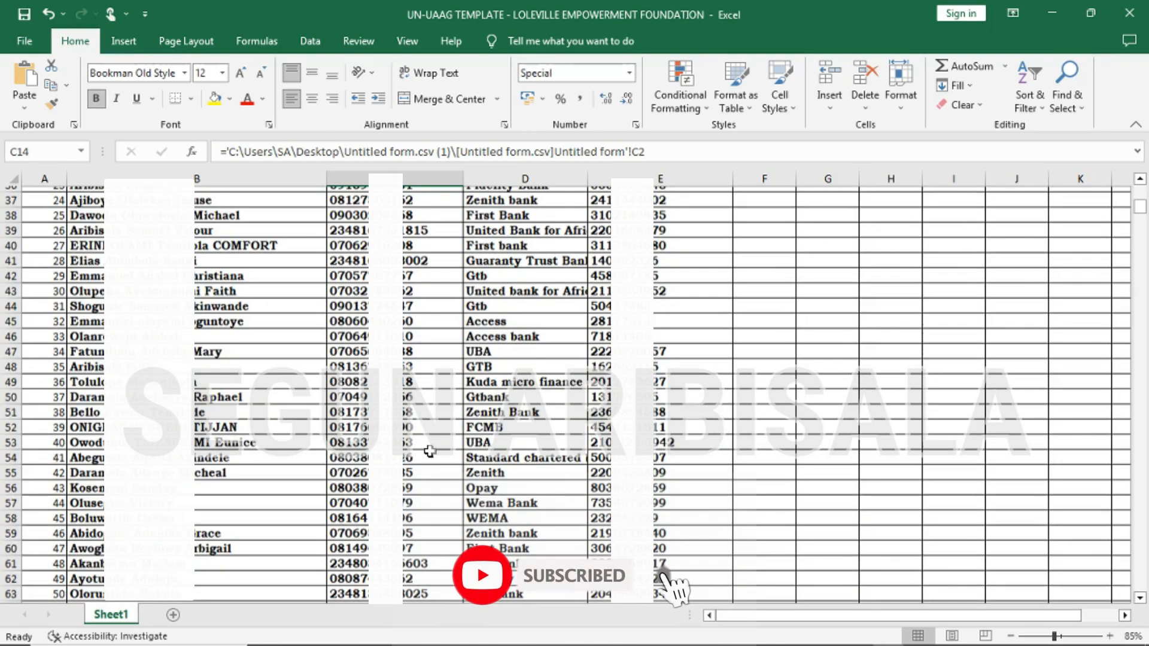
scroll(430, 451, down, 1)
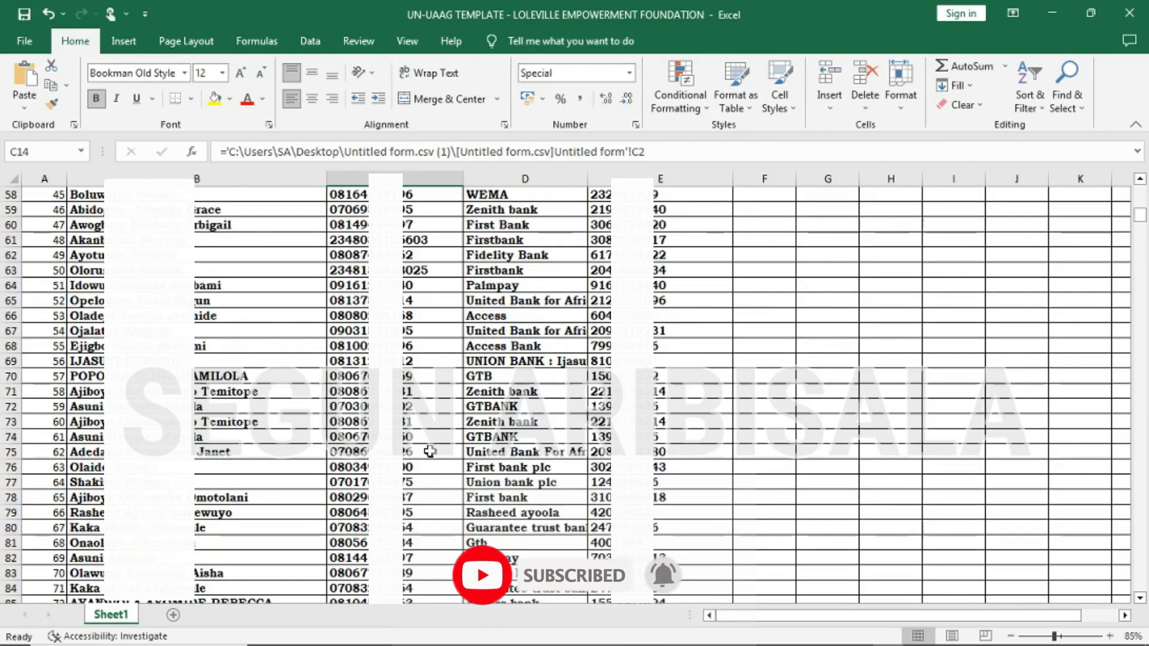
scroll(429, 451, down, 3)
scroll(431, 448, down, 3)
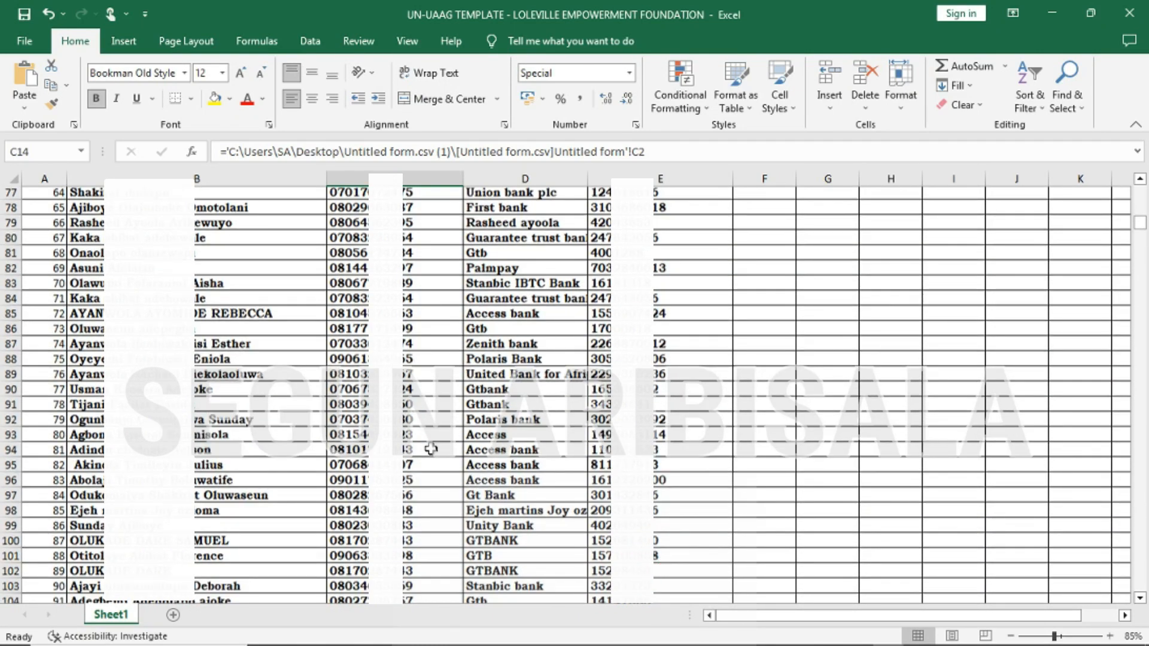
scroll(431, 449, down, 16)
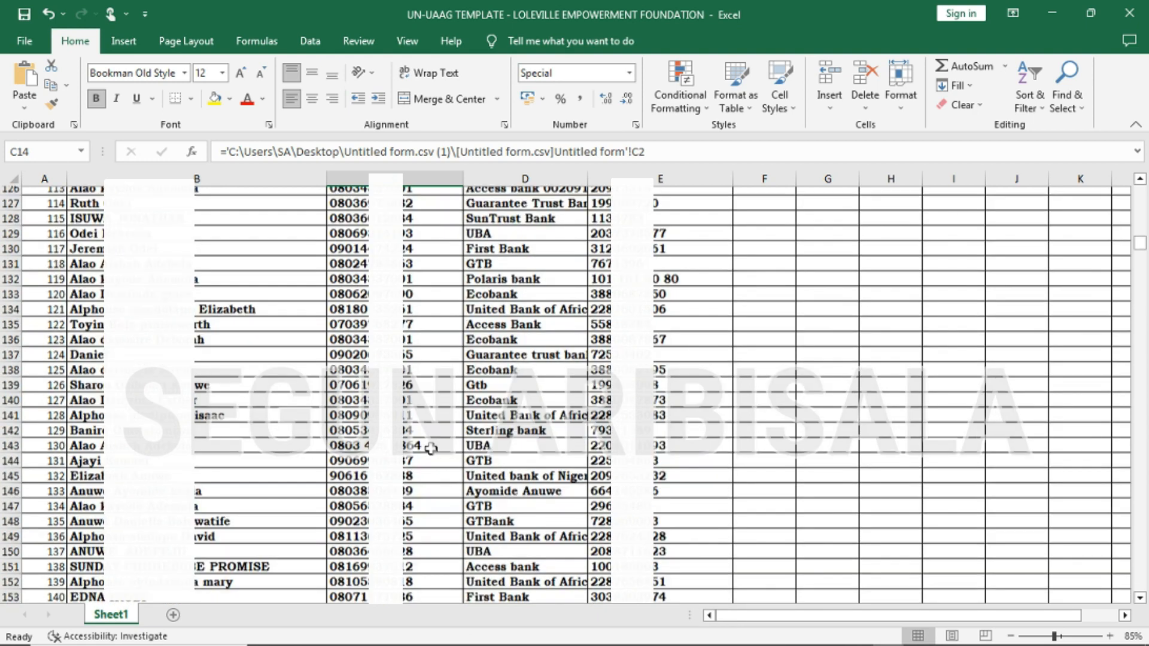
scroll(431, 448, down, 3)
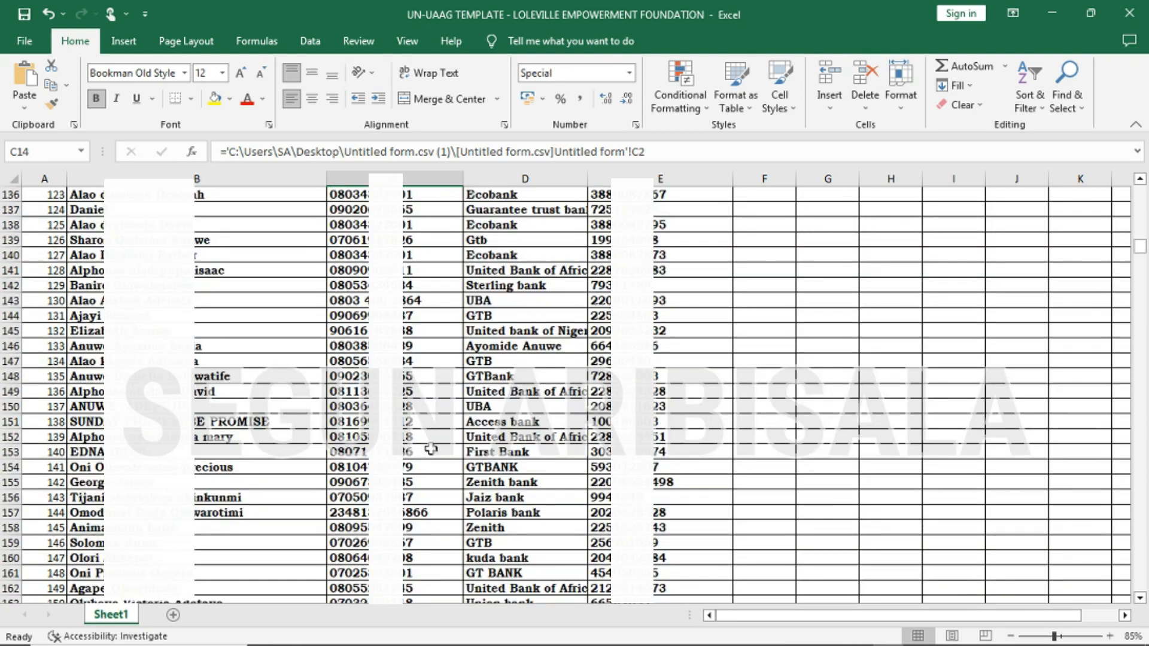
scroll(431, 448, down, 3)
scroll(431, 449, down, 1)
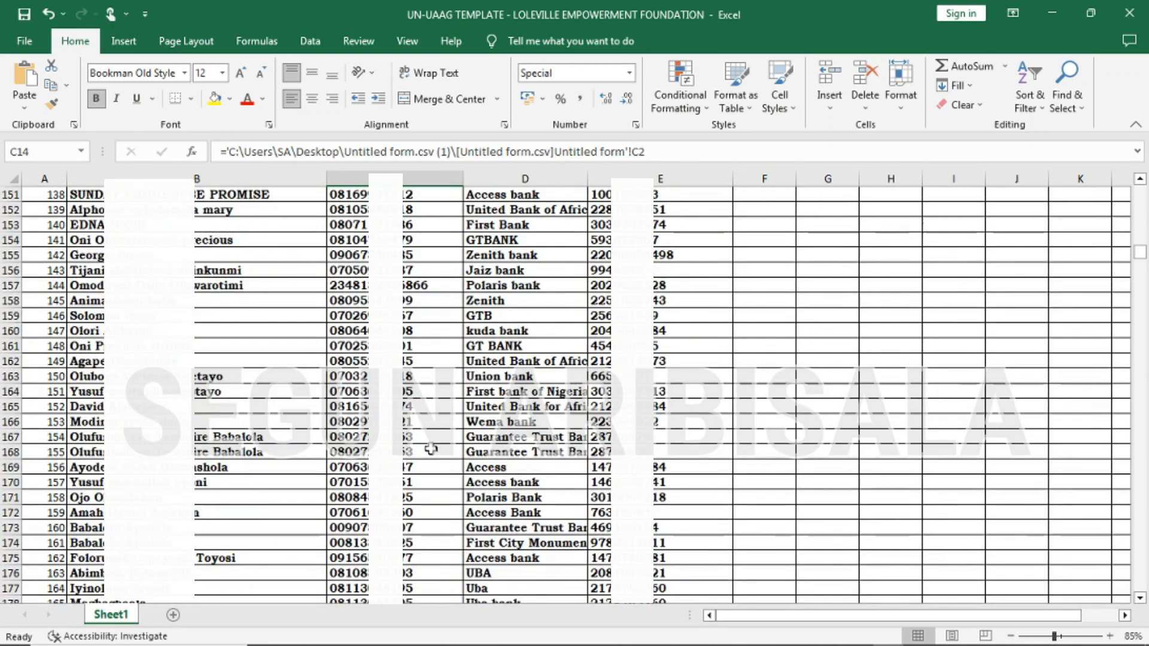
scroll(430, 449, up, 20)
scroll(431, 448, up, 12)
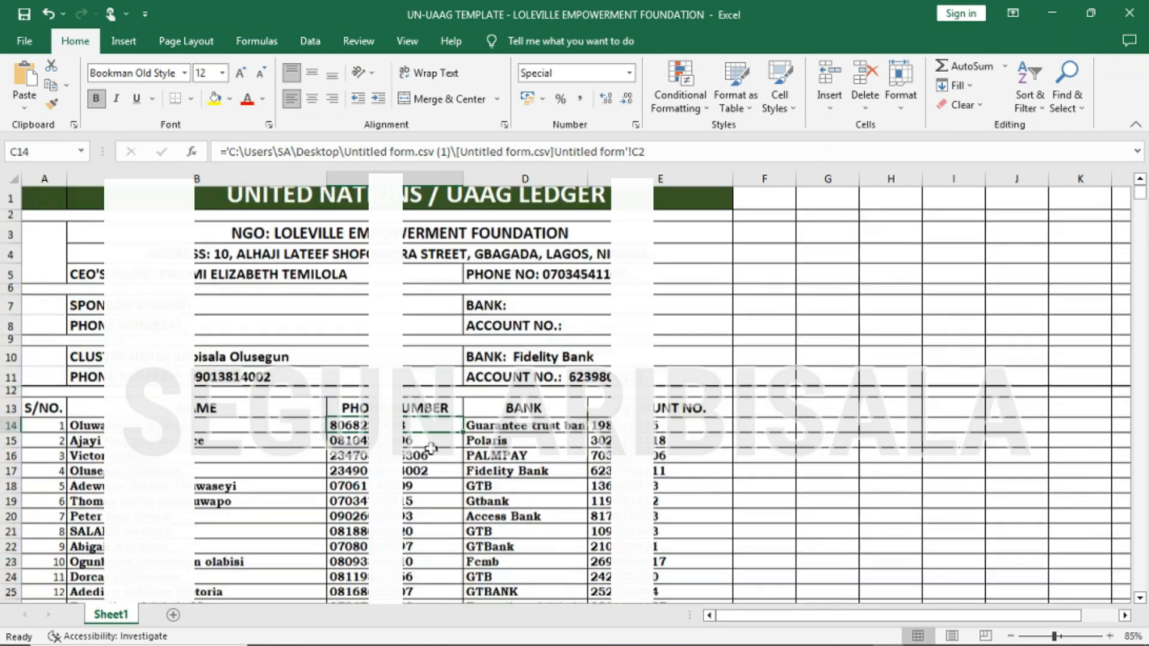
scroll(430, 449, down, 2)
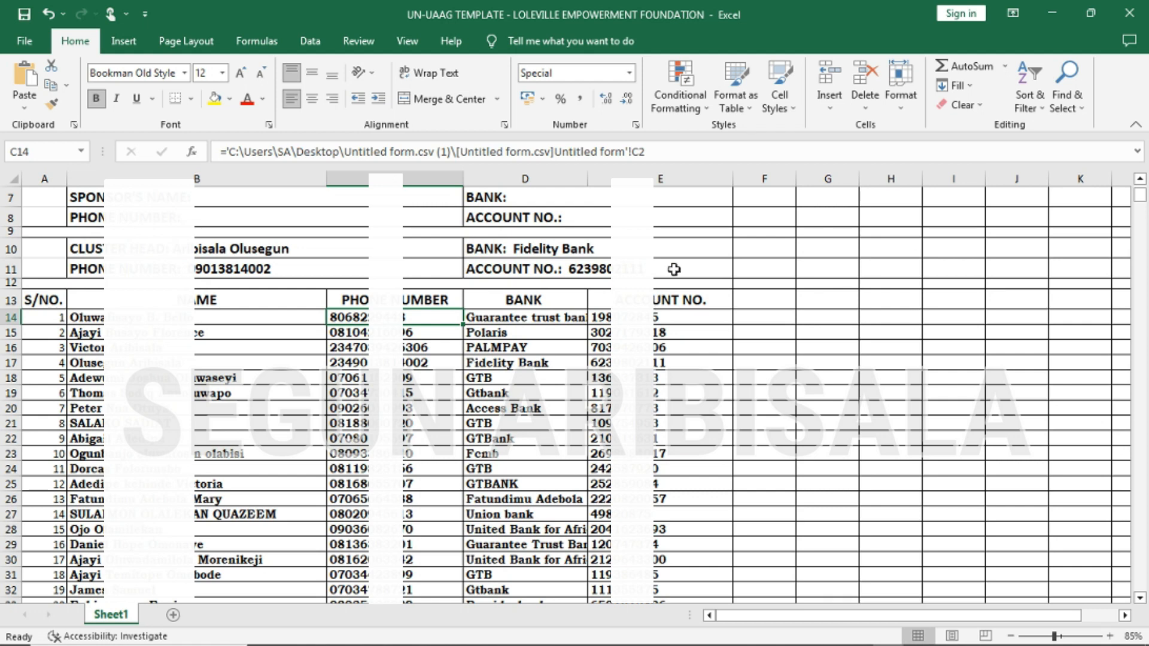
click(684, 175)
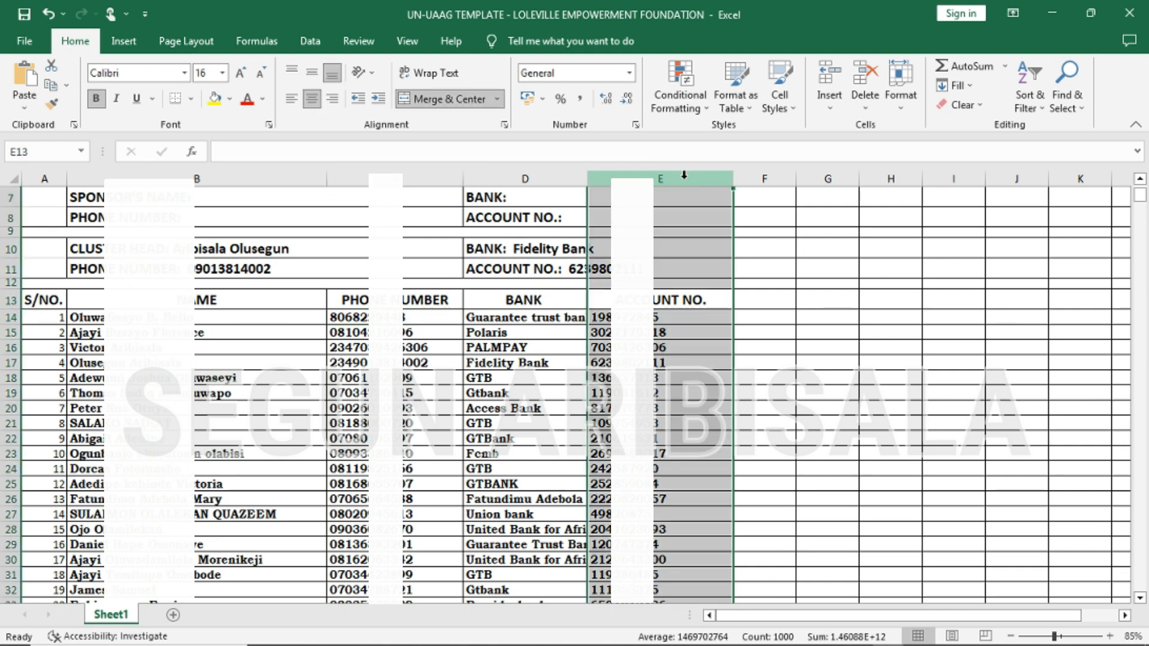
click(628, 73)
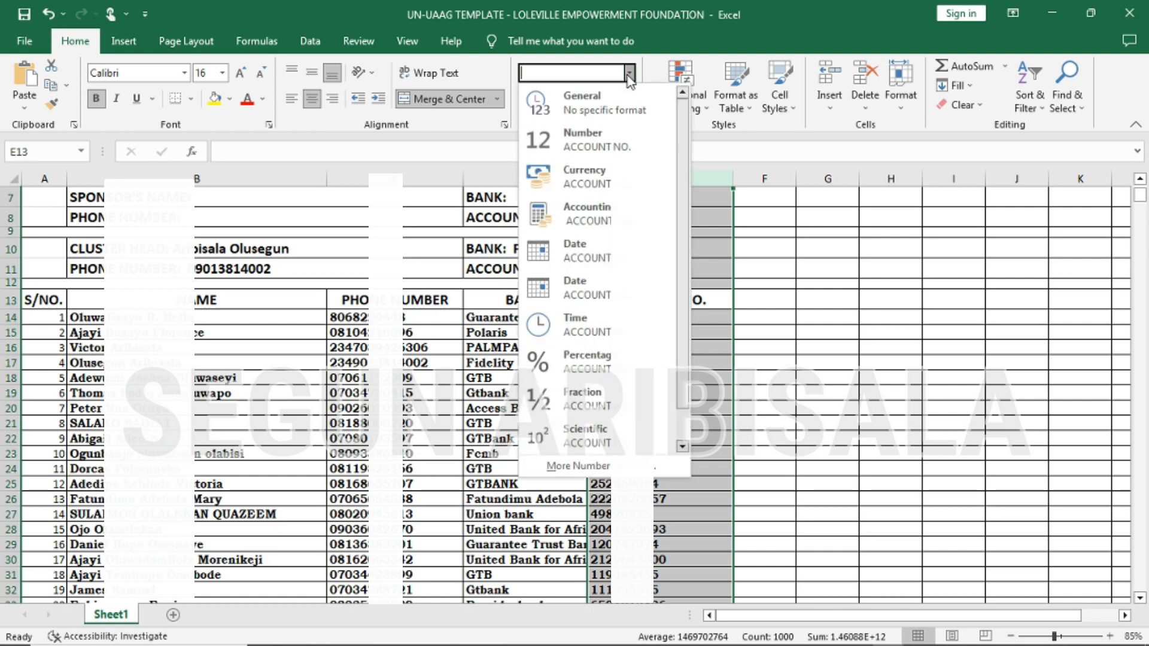
click(595, 467)
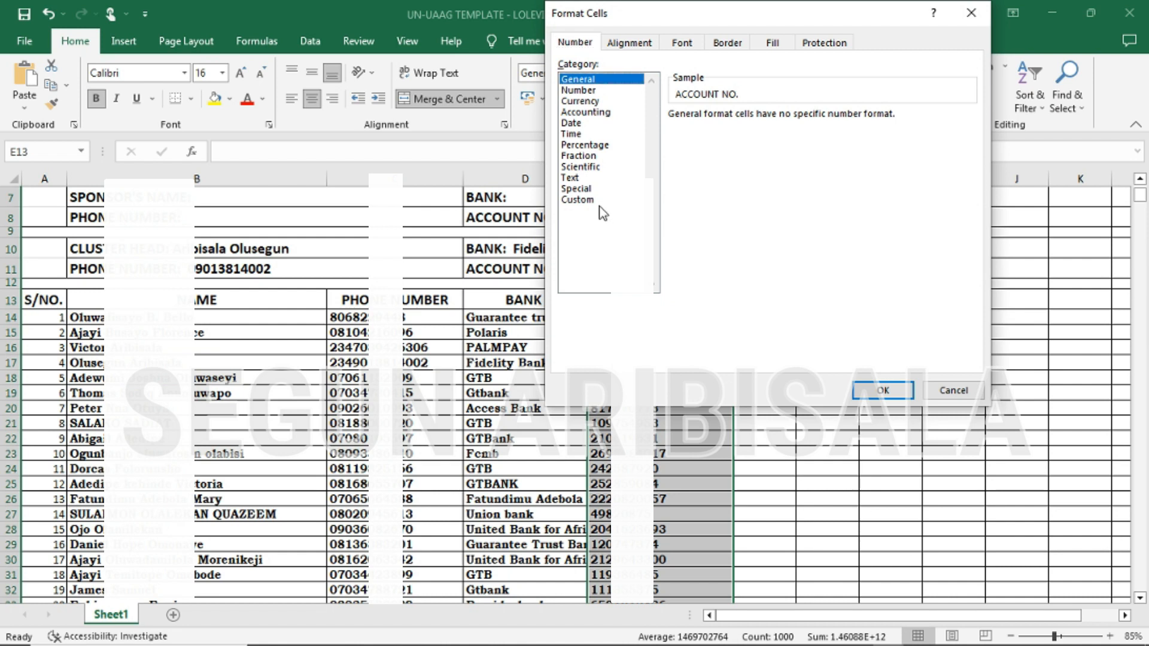
click(595, 202)
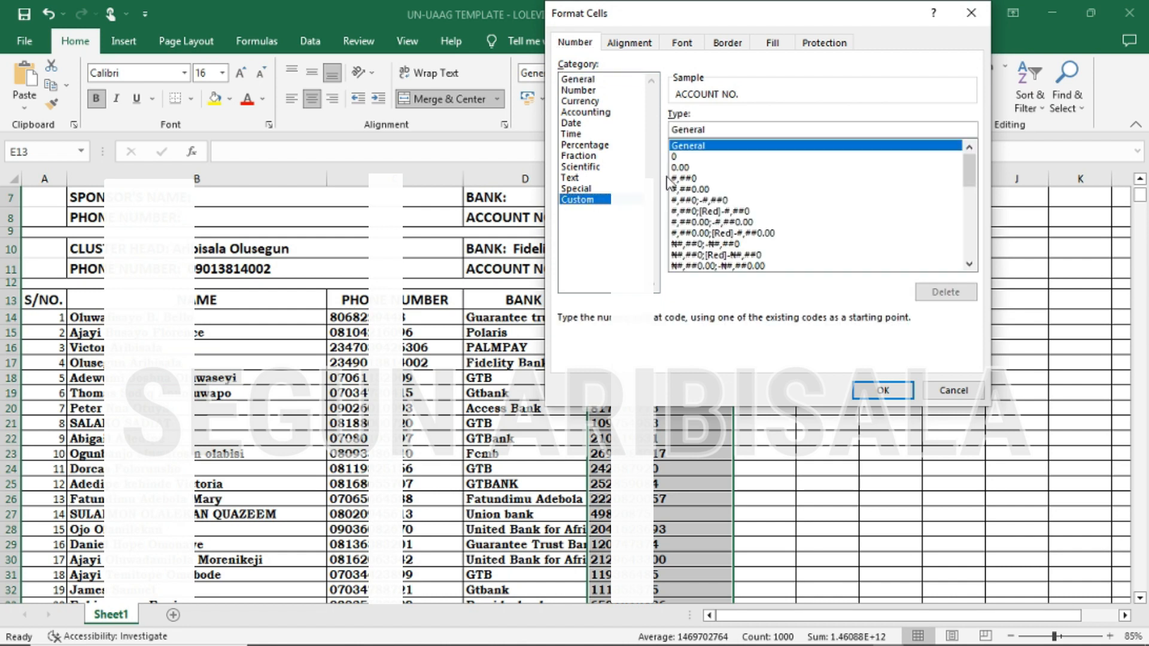
drag(705, 130, 667, 137)
text(0000)
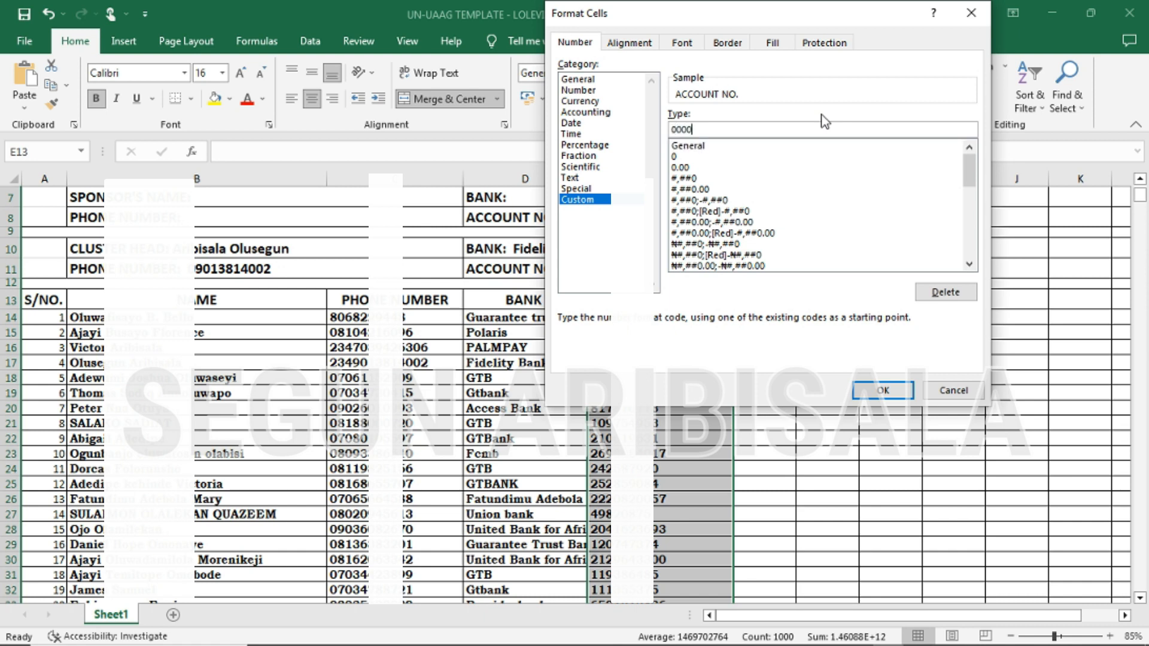
text(000000)
click(869, 392)
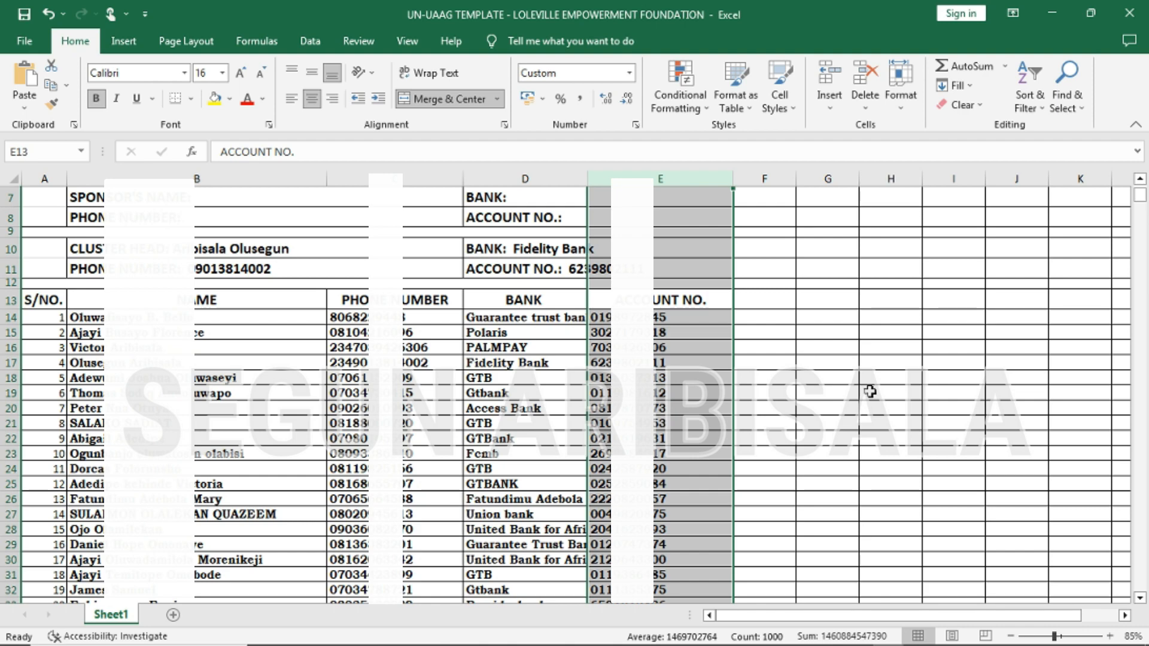
- Check the account numbers down column E for their leading zeros and digit format
scroll(869, 392, down, 8)
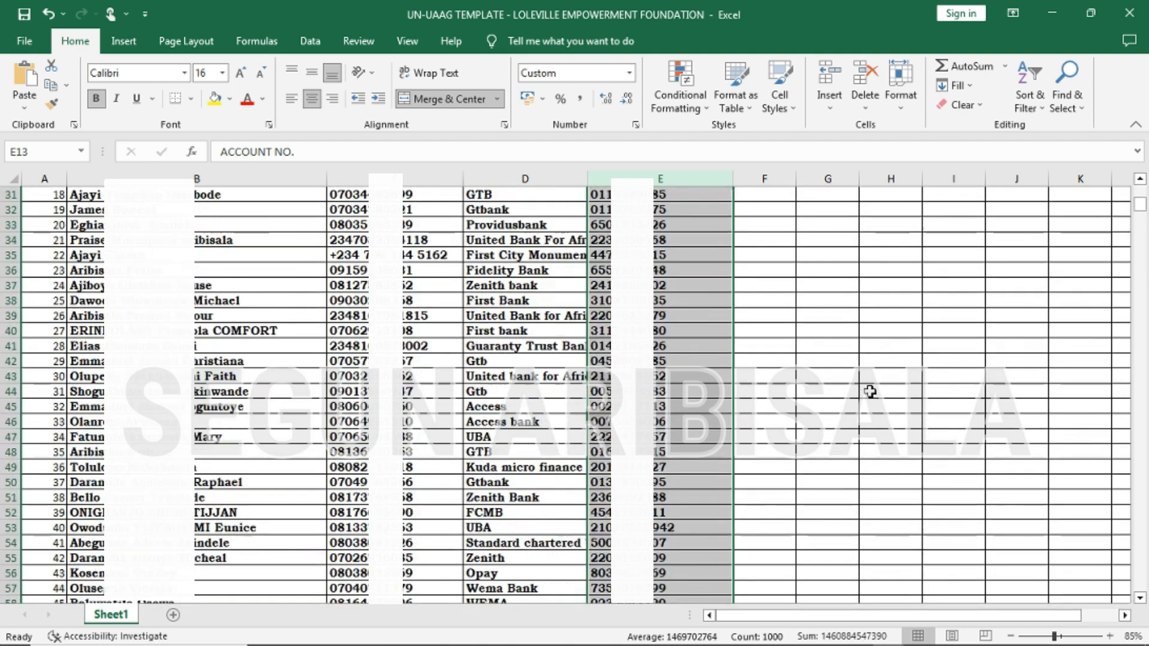
scroll(869, 392, down, 5)
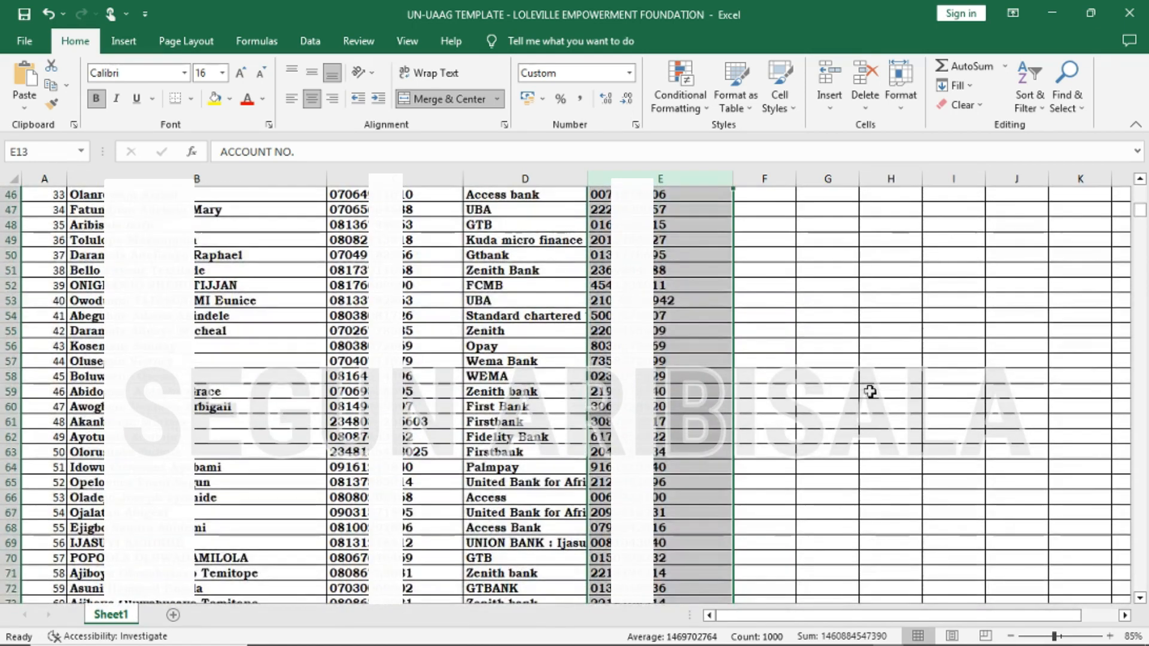
scroll(870, 391, down, 8)
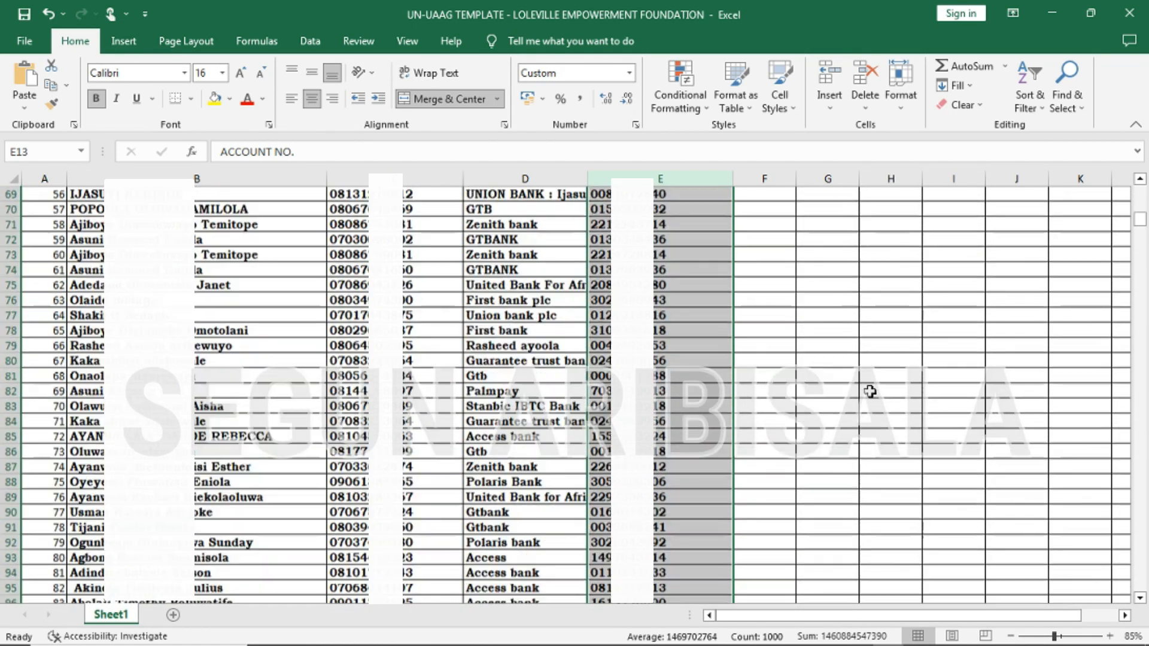
scroll(869, 392, down, 4)
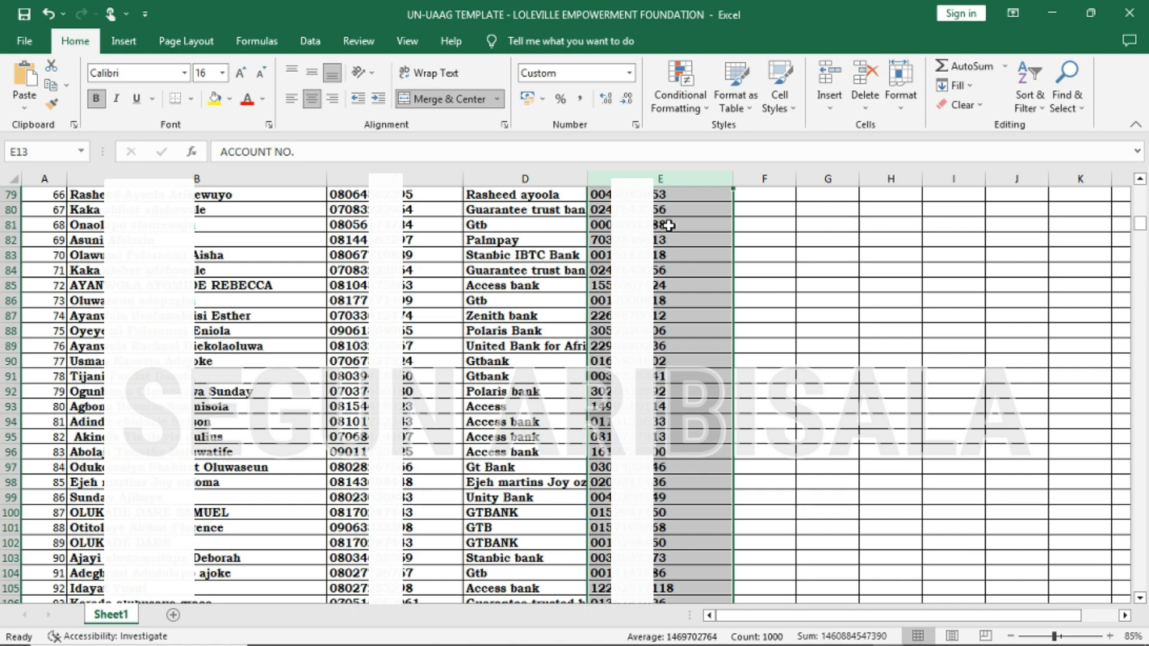
scroll(668, 225, up, 7)
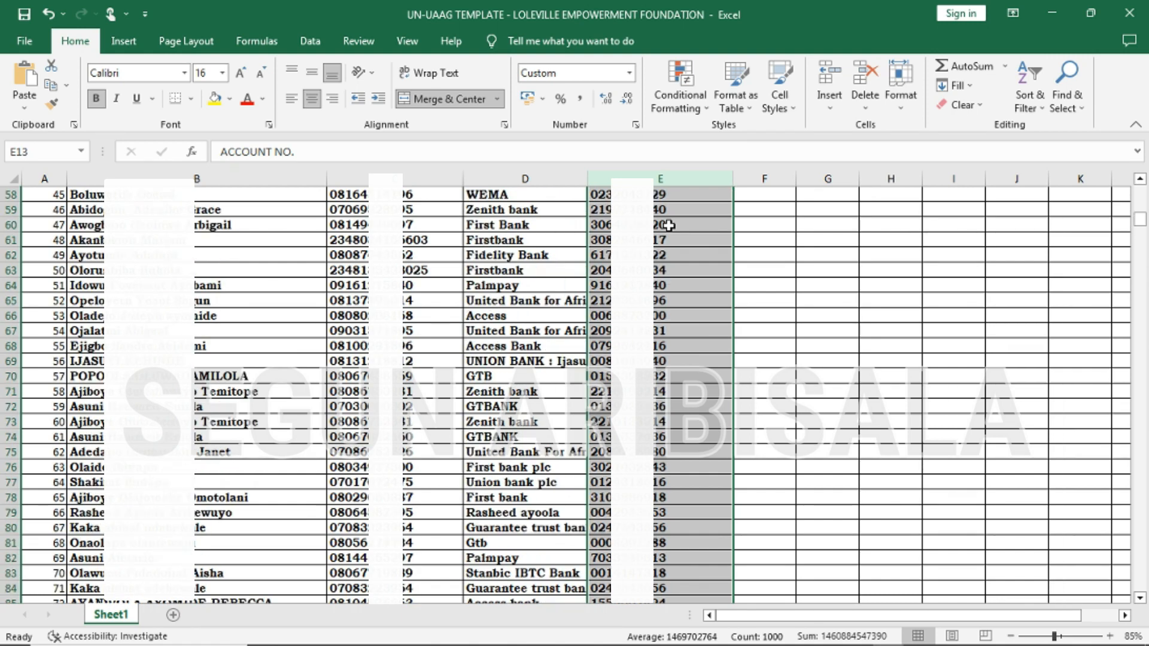
scroll(668, 225, up, 19)
scroll(667, 224, down, 2)
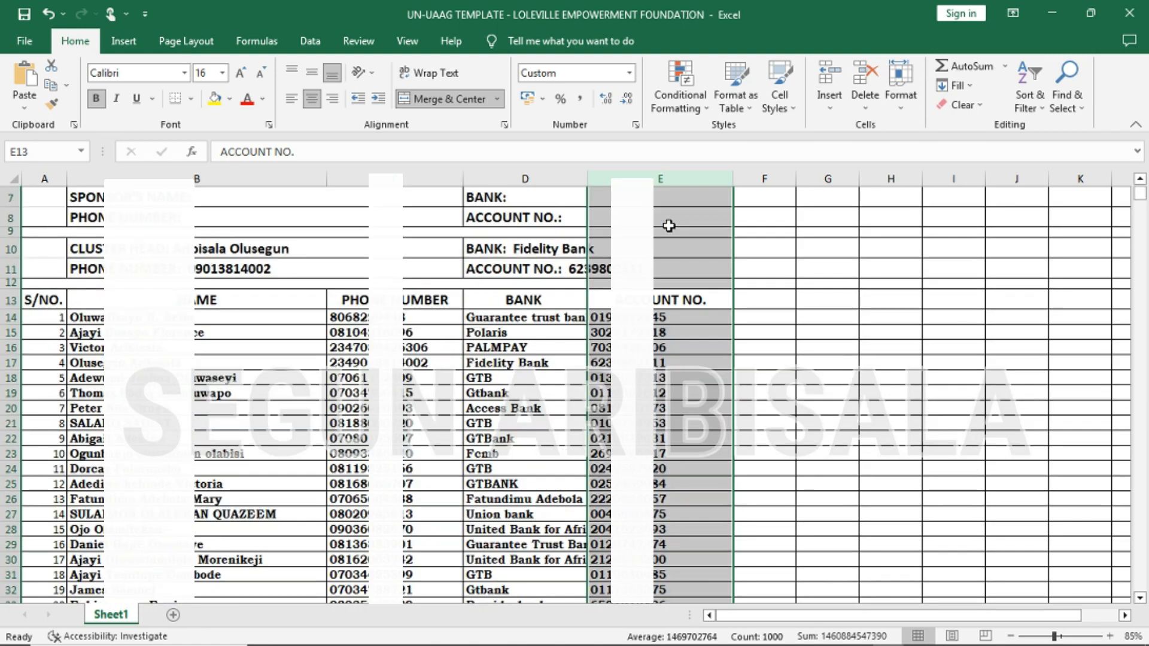
- Select the ledger records from B14:E14 down to row 1012, and clear the selection
click(788, 328)
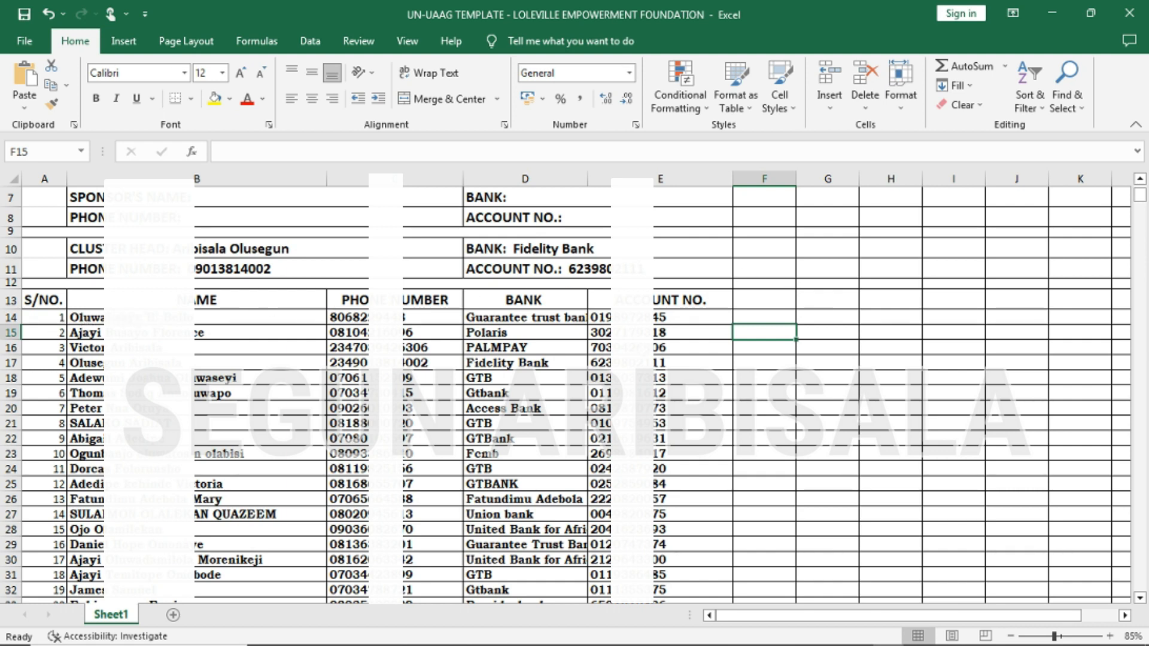
click(224, 317)
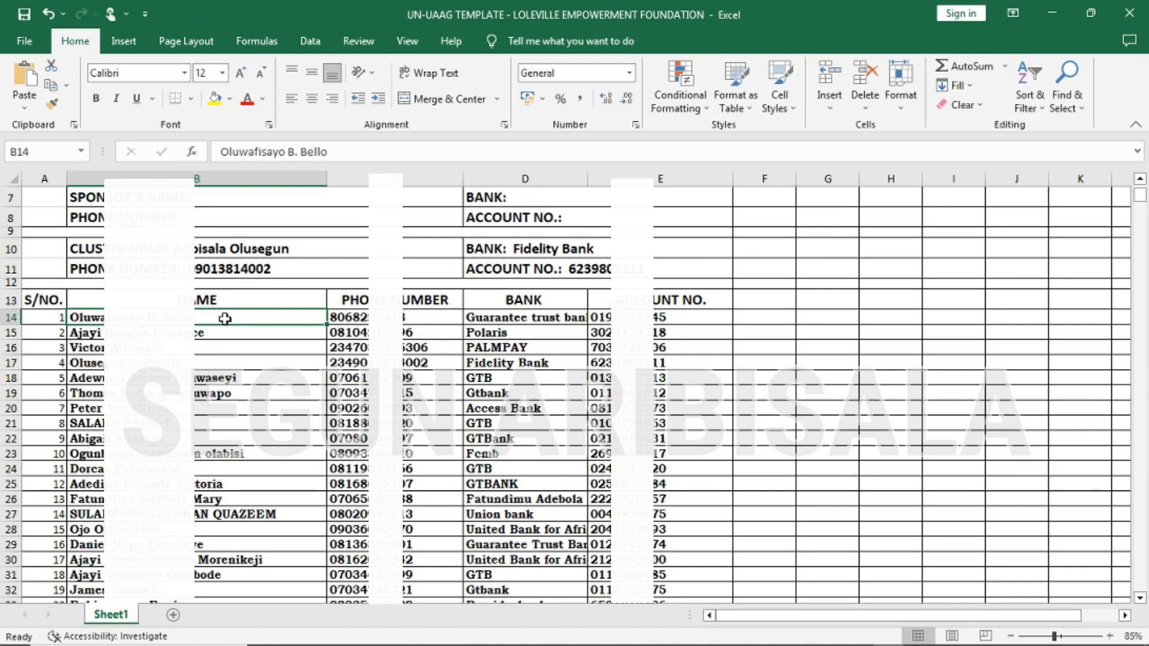
drag(225, 319, 659, 320)
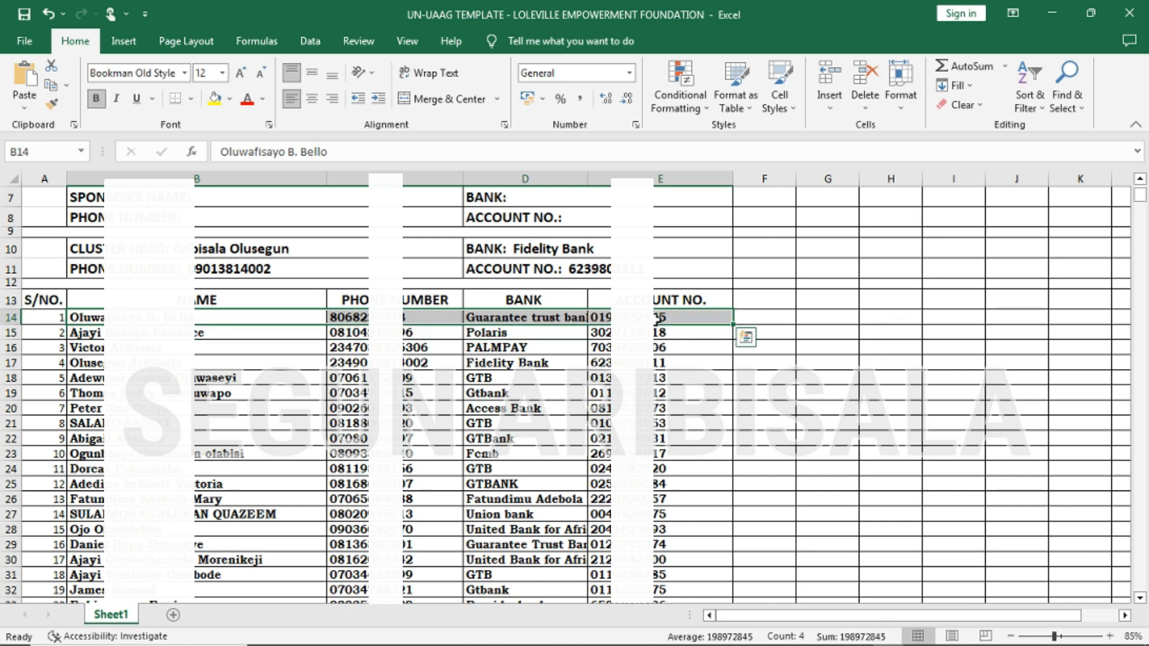
key(shift)
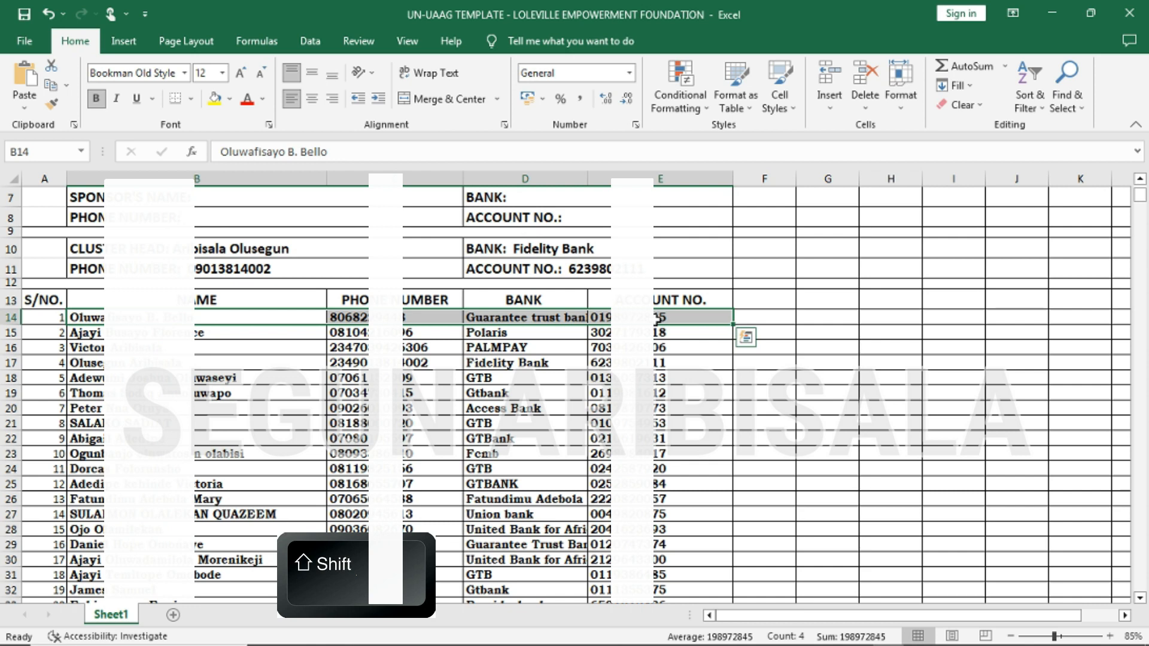
key(shift+End)
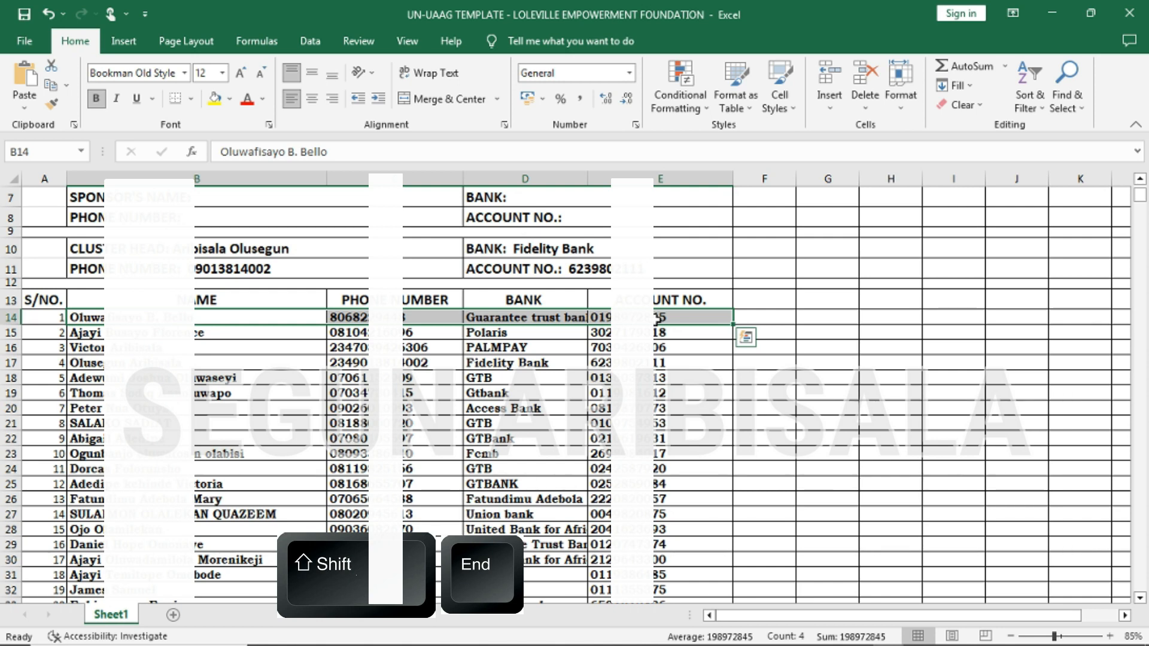
key(End)
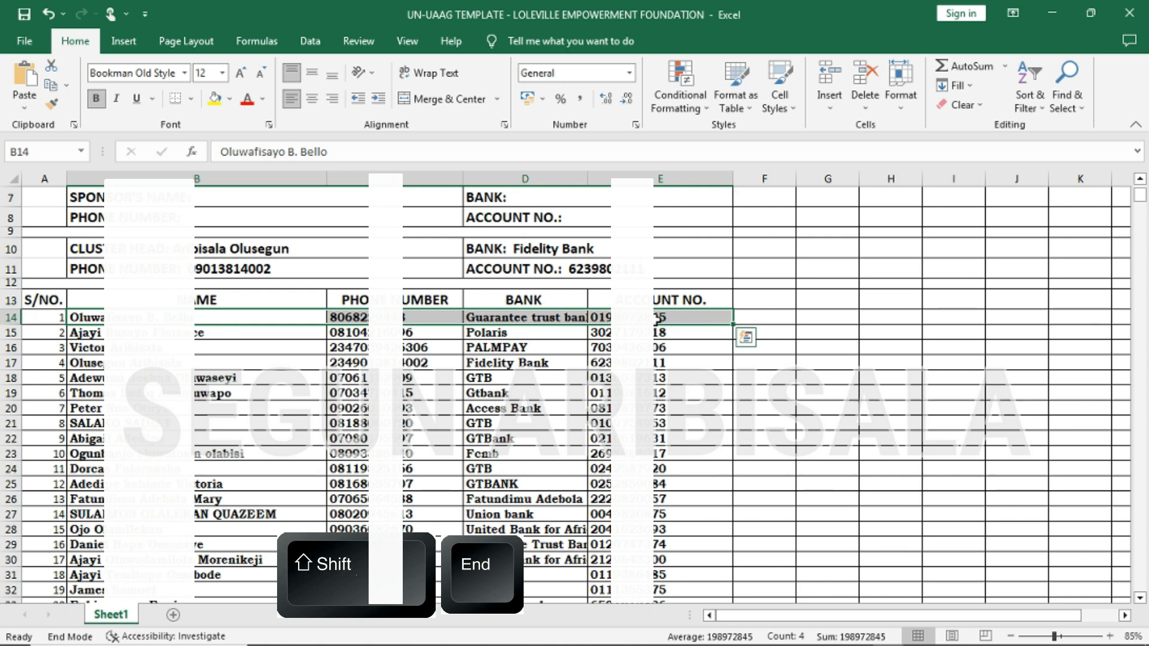
key(shift+Down)
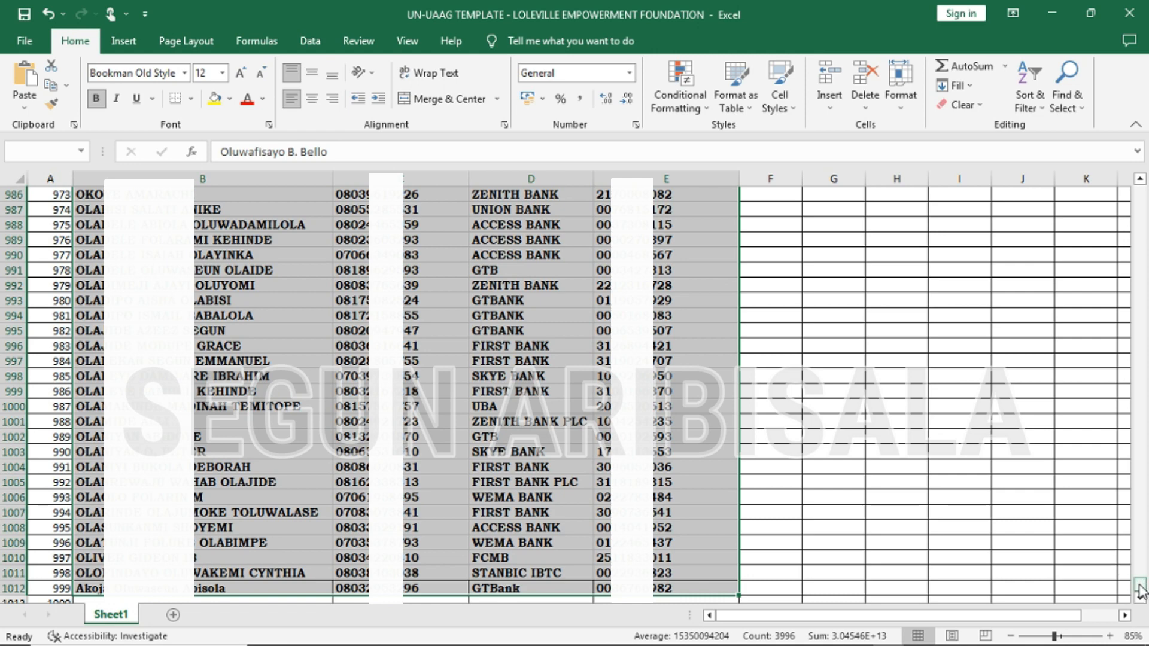
drag(1140, 590, 1139, 452)
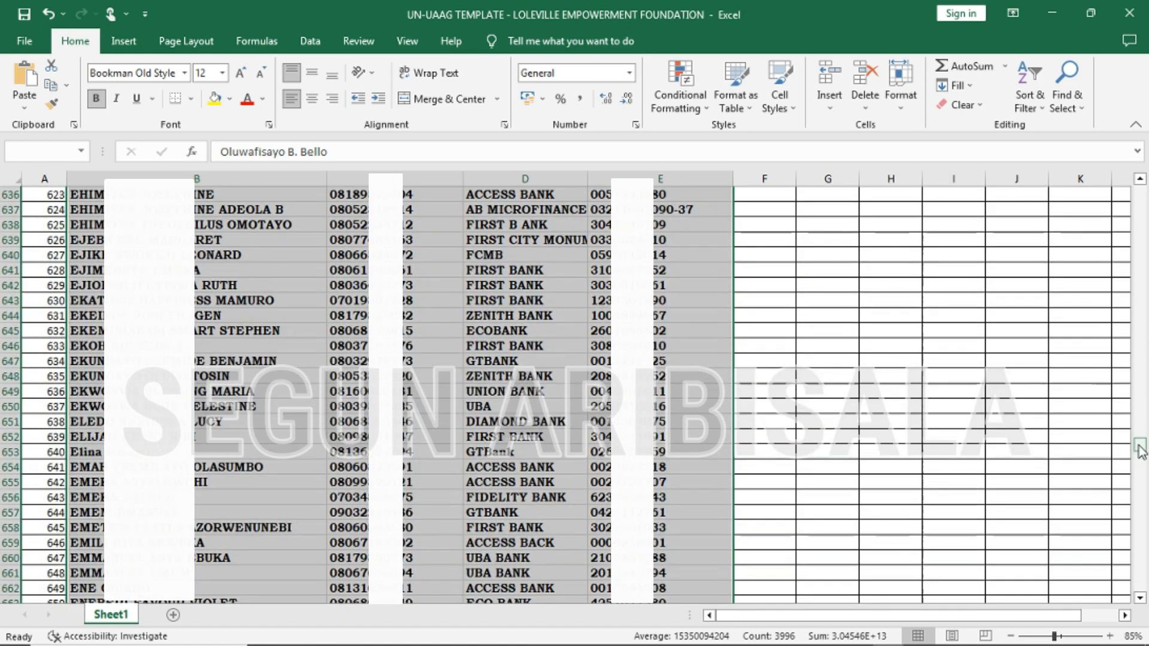
click(1142, 220)
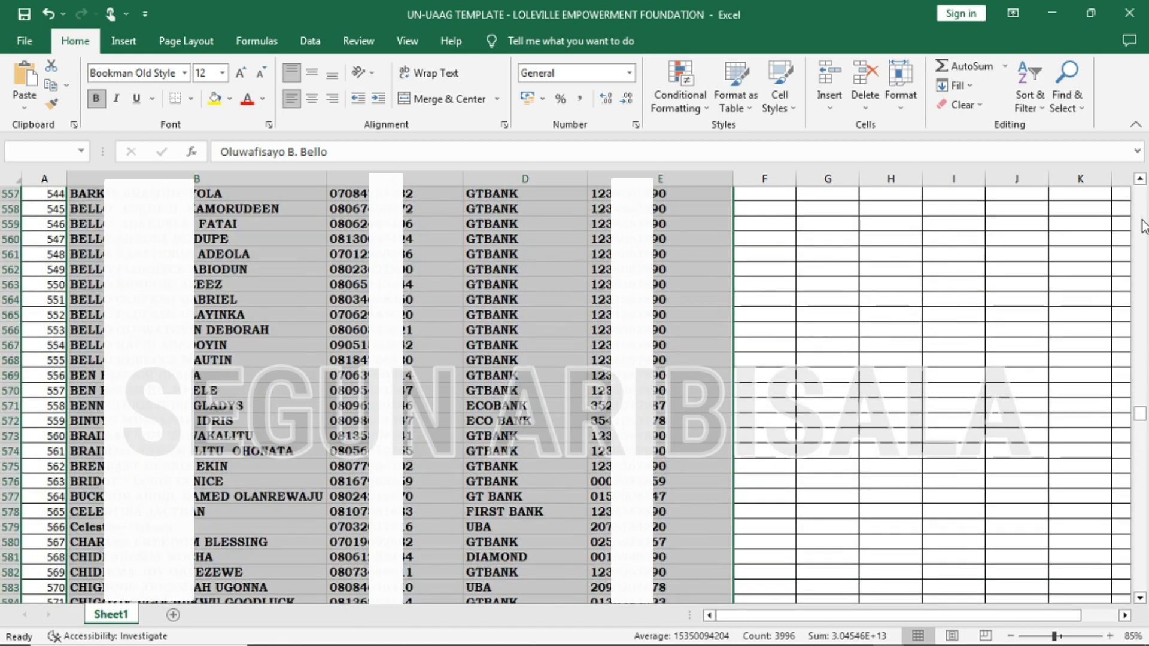
click(1137, 391)
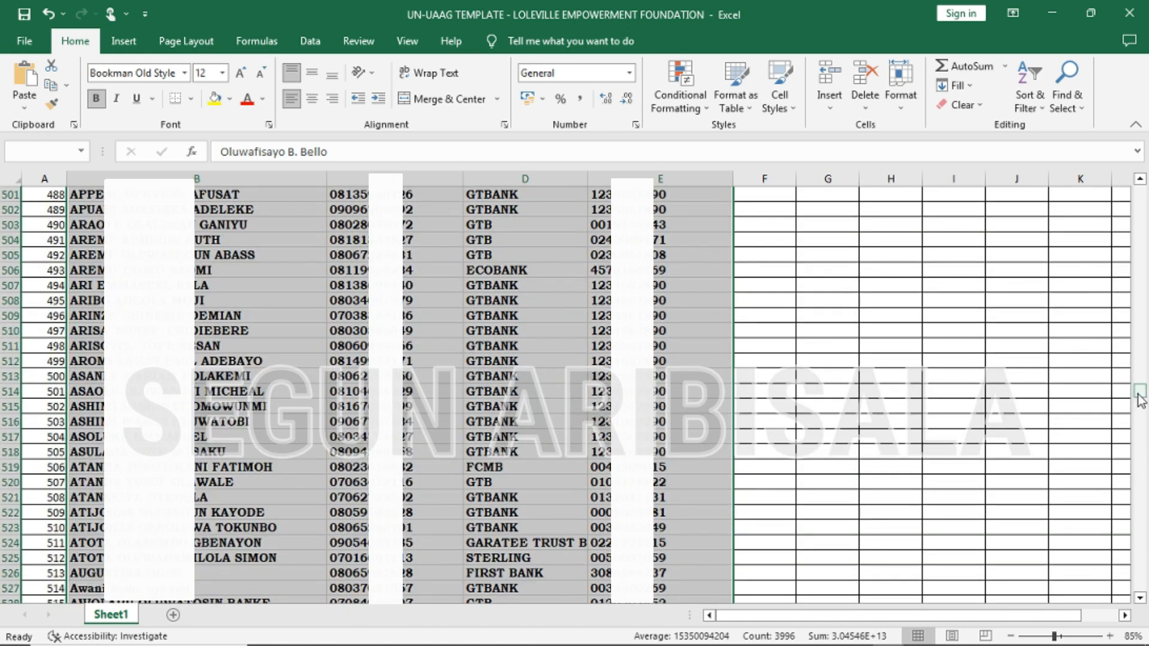
drag(1140, 398, 1139, 189)
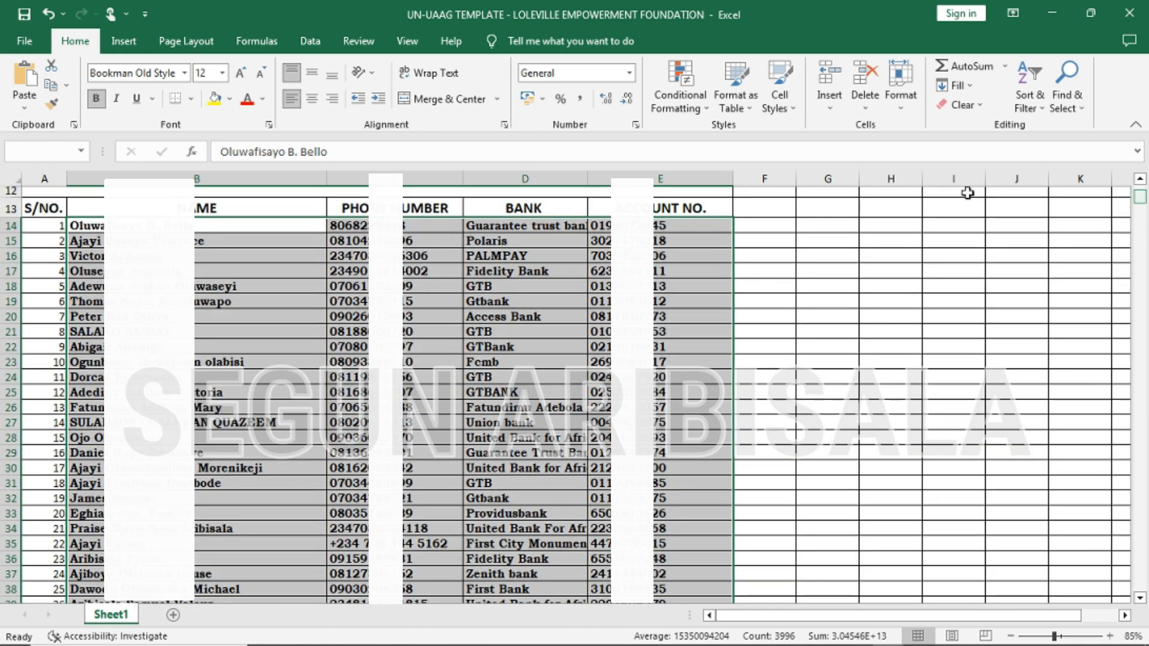
click(760, 232)
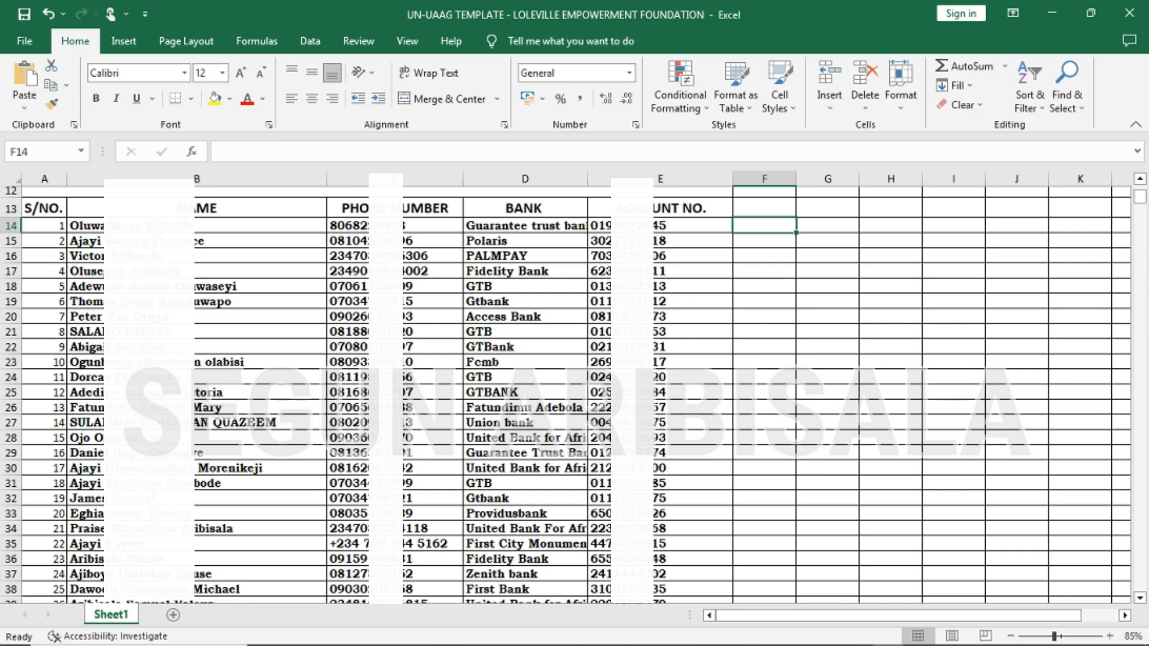
- Try selecting the records manually from B14 across to column E and down to row 134, and clear the selection
drag(132, 226, 659, 607)
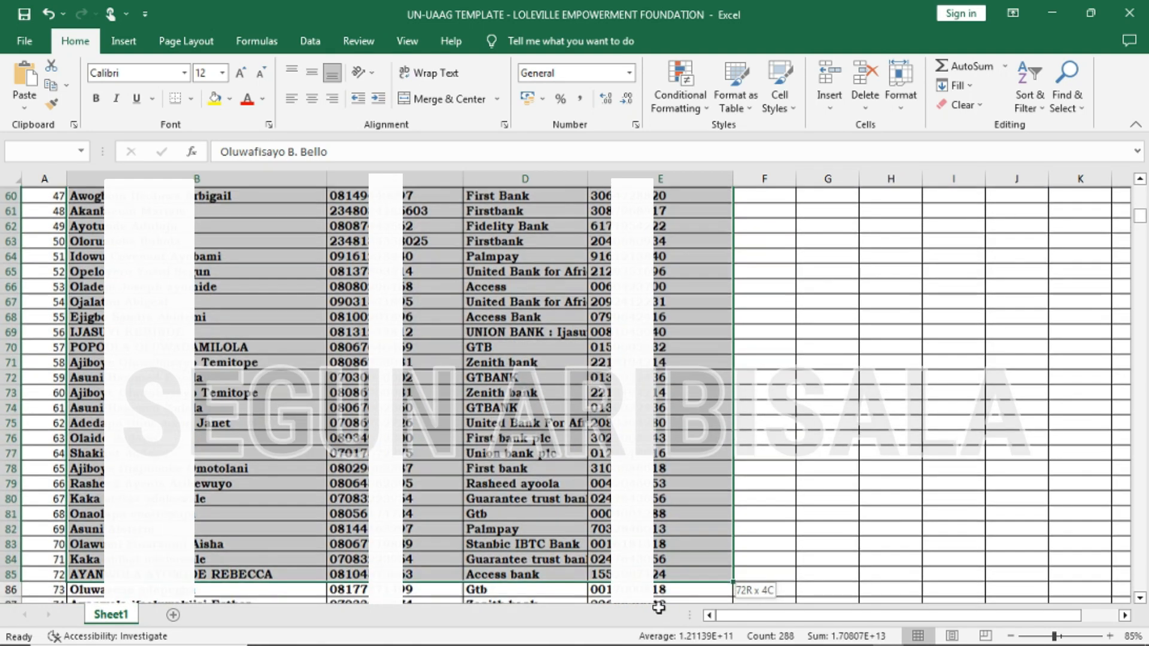
drag(658, 608, 669, 575)
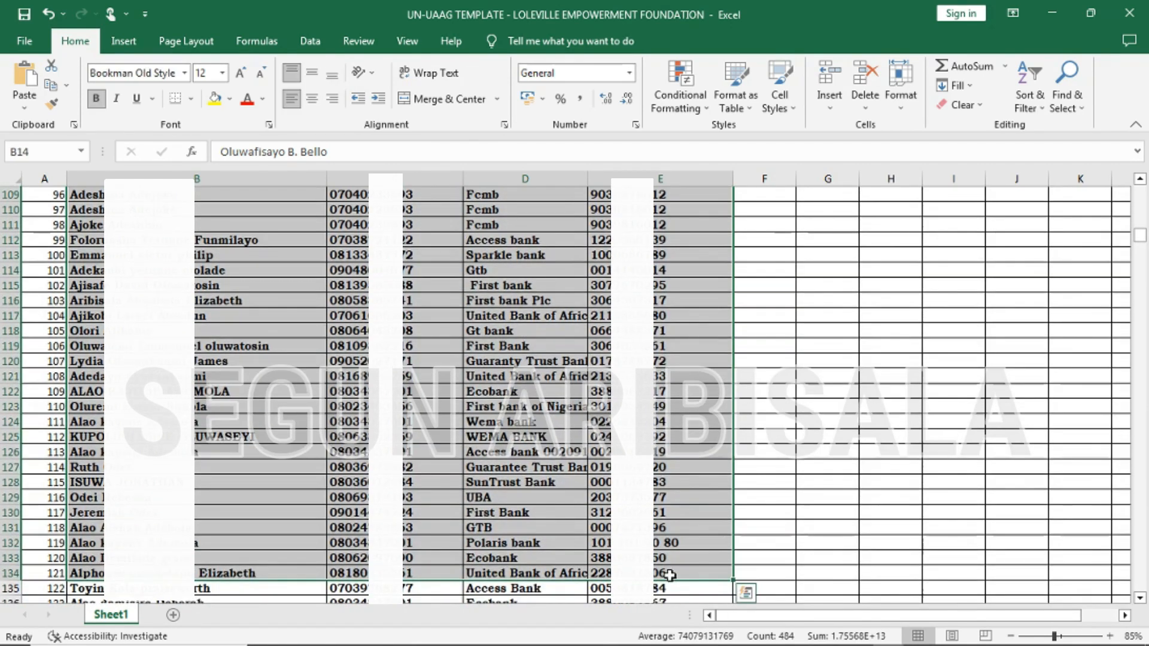
click(1141, 221)
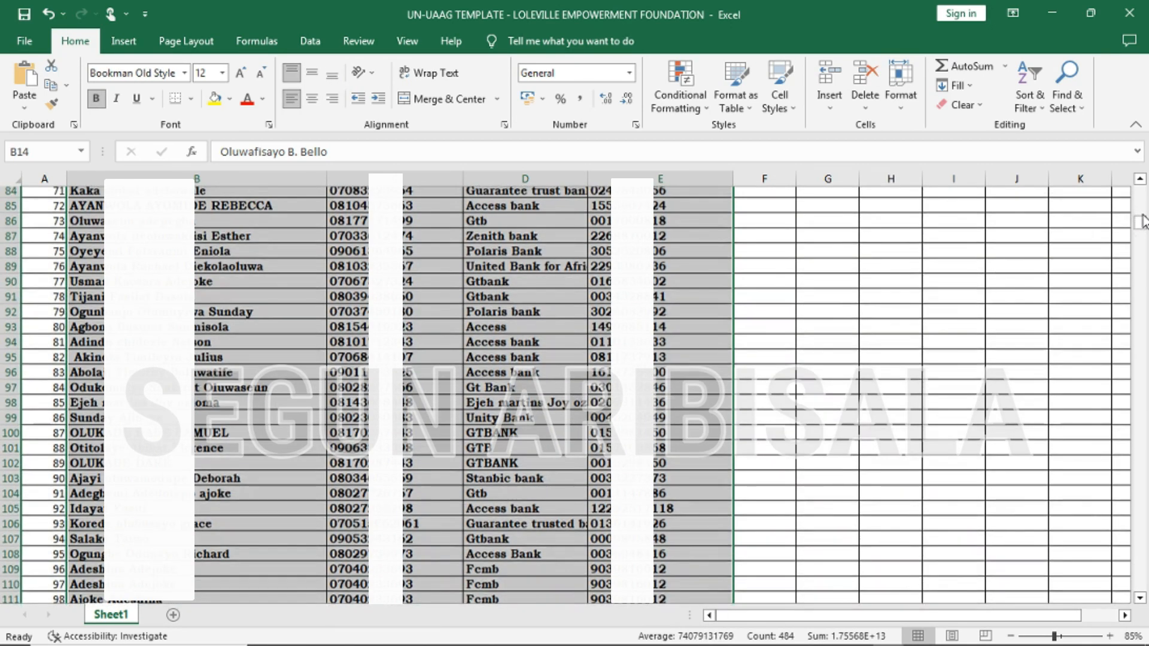
drag(1141, 222, 1143, 197)
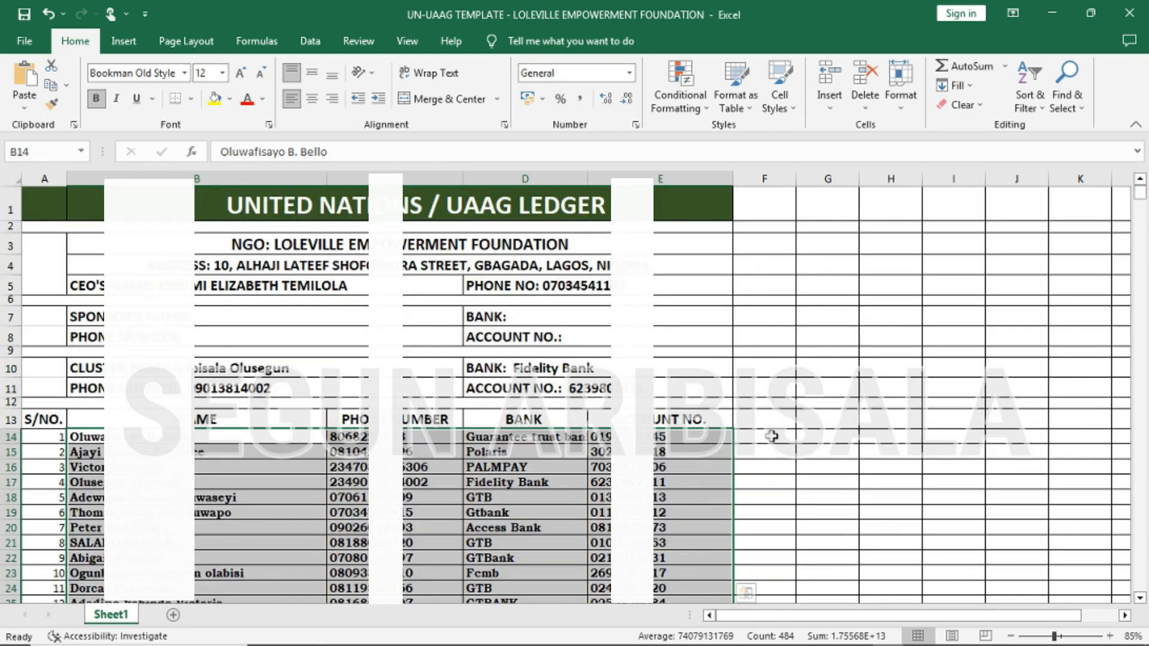
click(771, 437)
drag(204, 452, 662, 442)
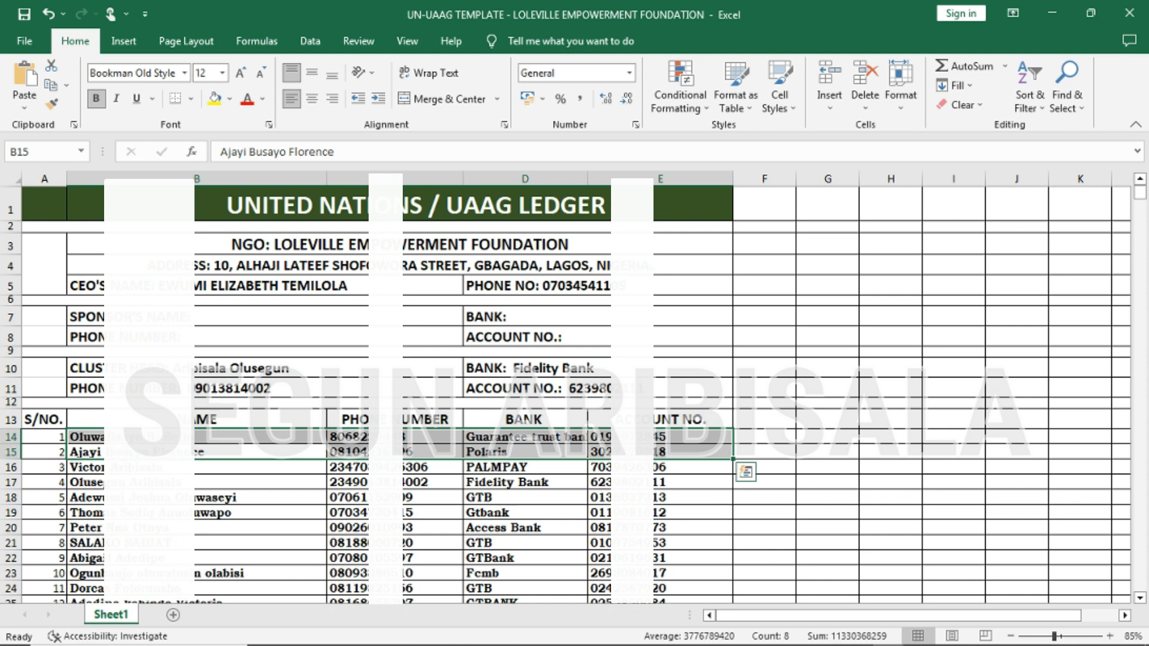
key(Up)
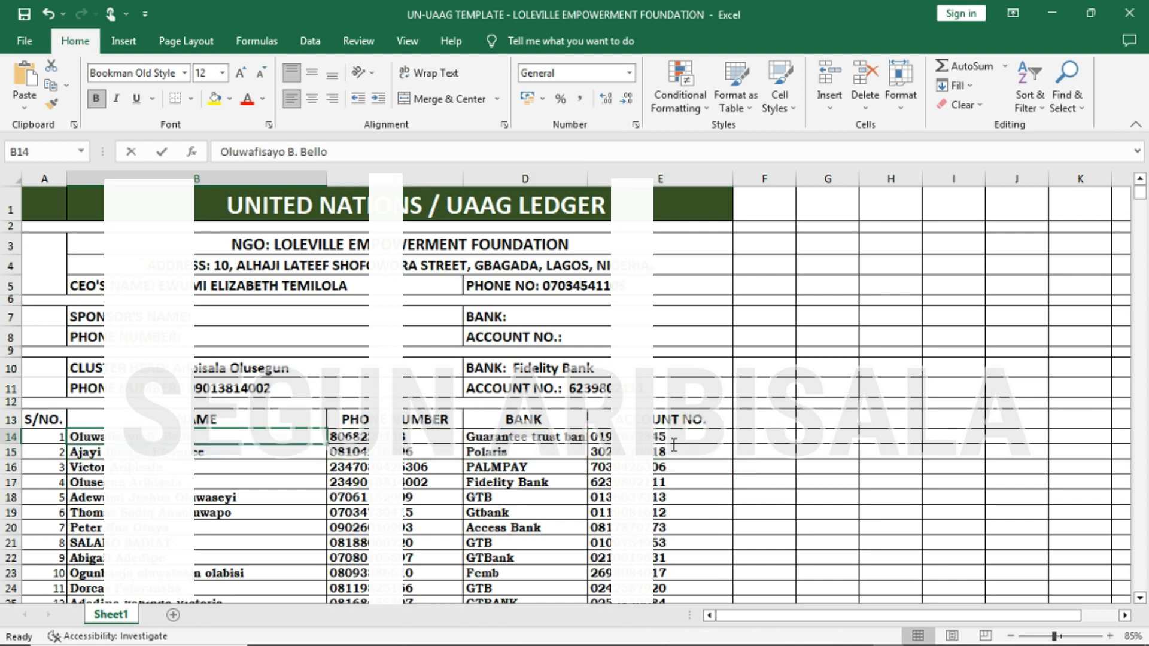
key(F2)
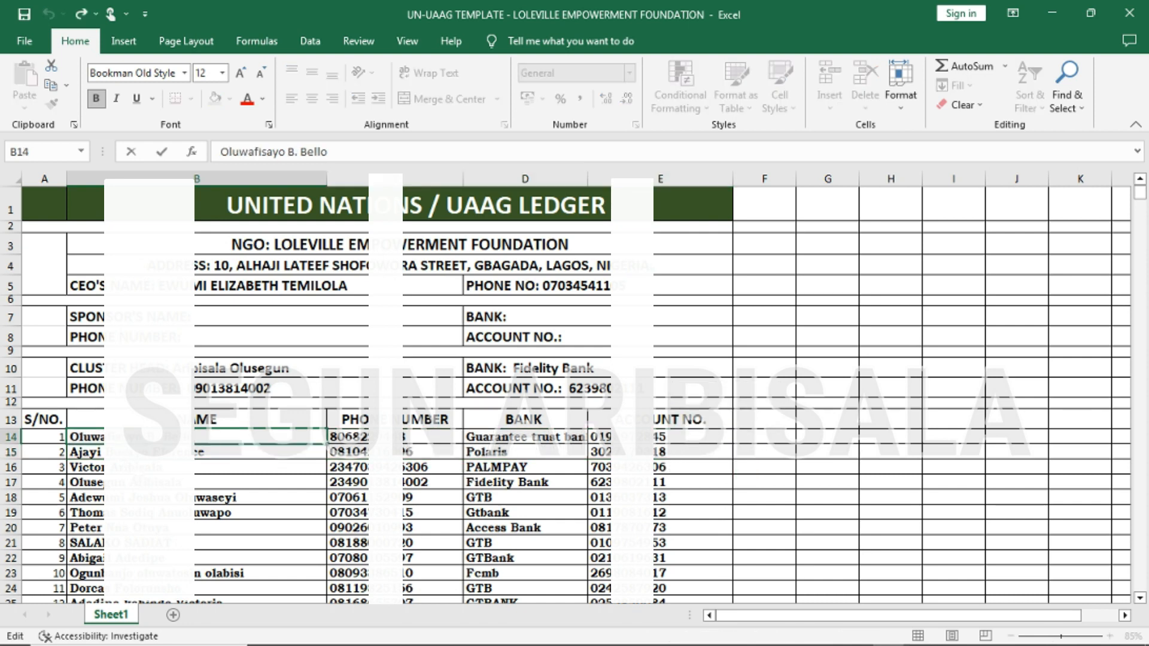
key(Return)
- Select B14:E14 and extend the selection down the name, phone, bank and account columns to row 1012
key(Up)
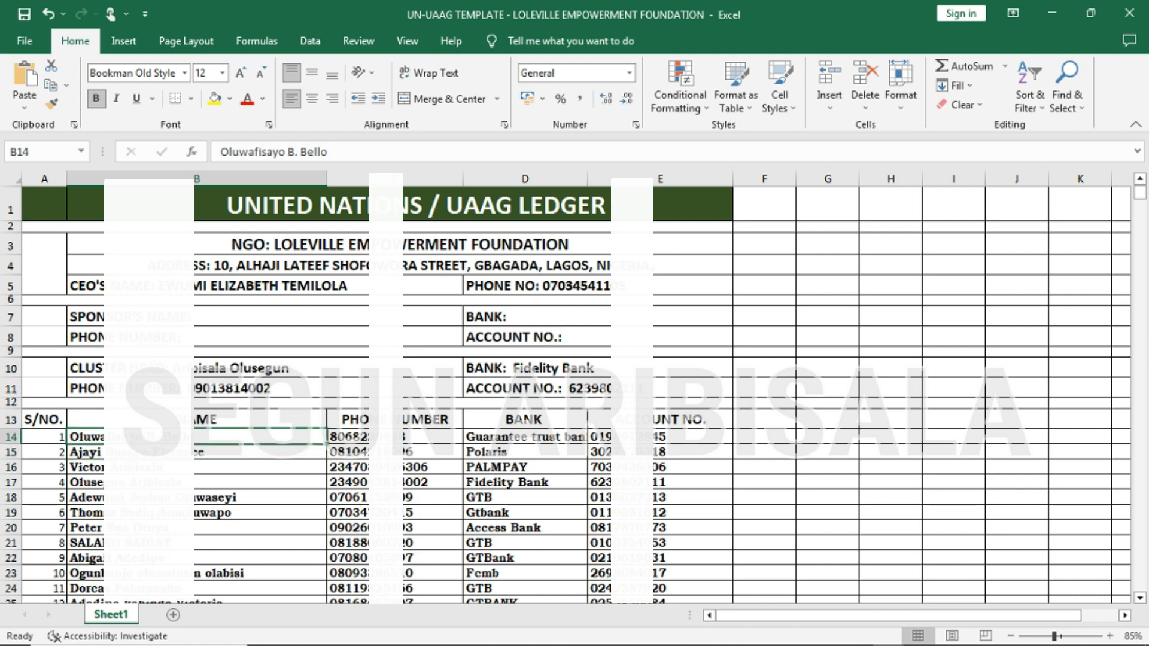
key(shift+Right)
key(shift+Right)
key(shift+Right)
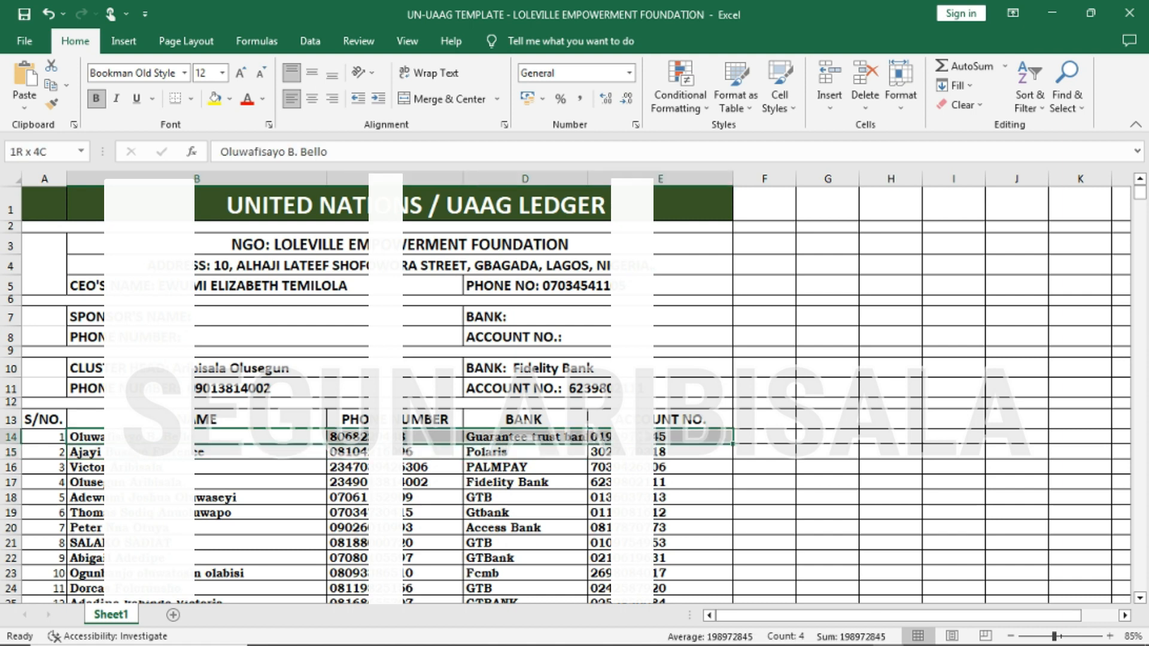
key(shift)
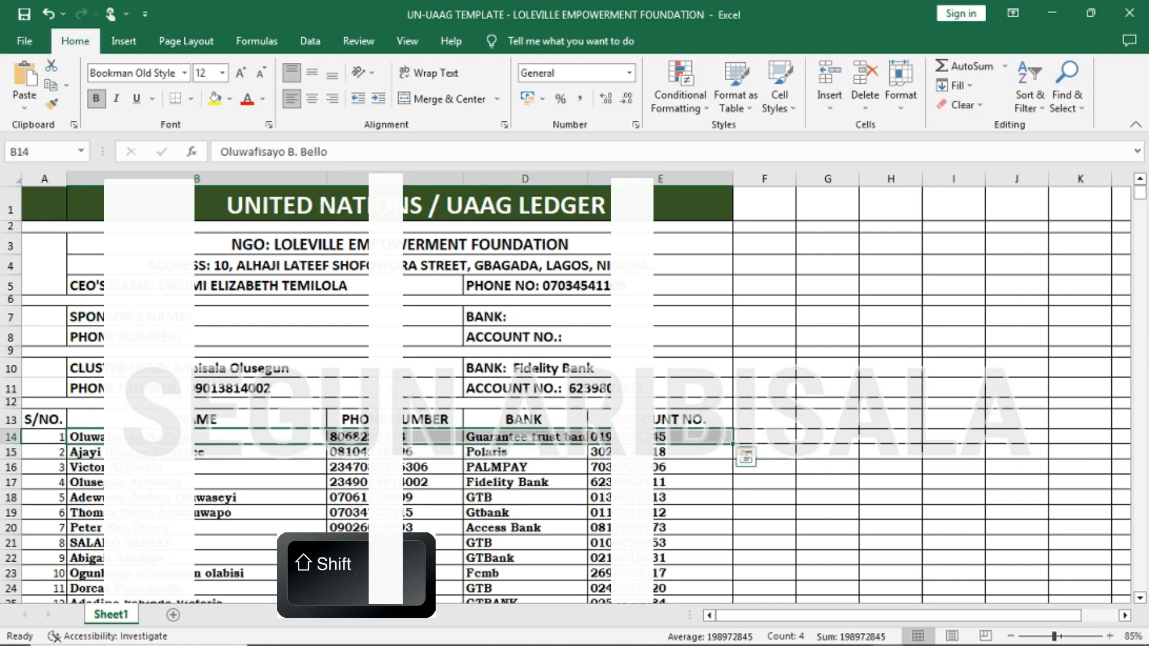
key(shift+End)
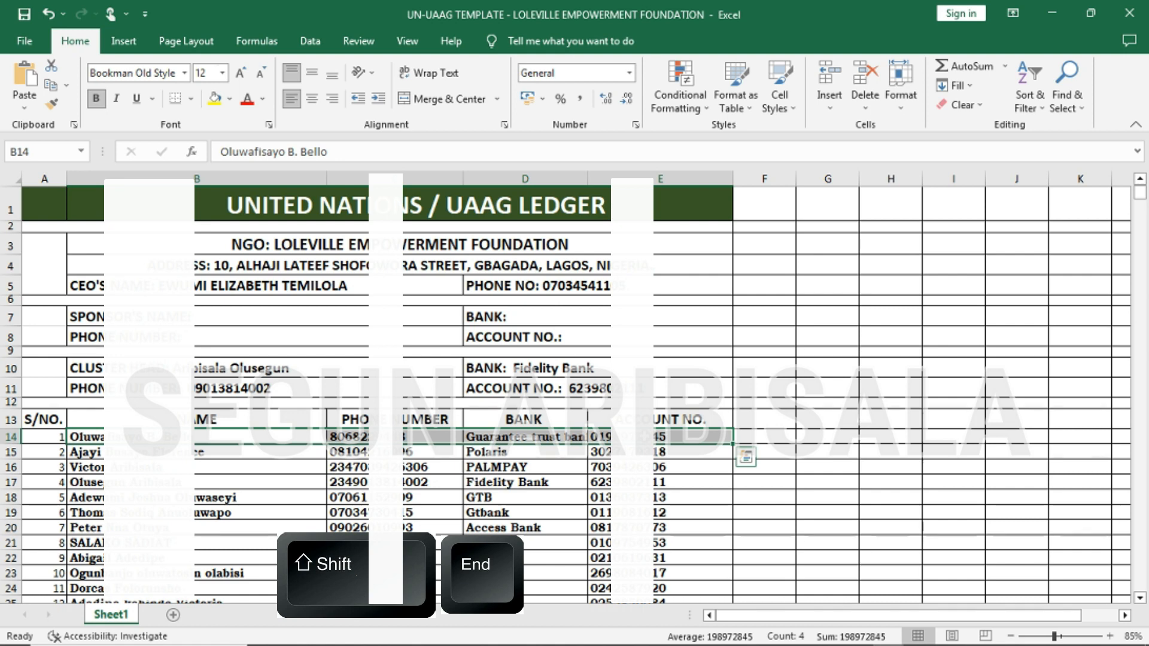
key(End)
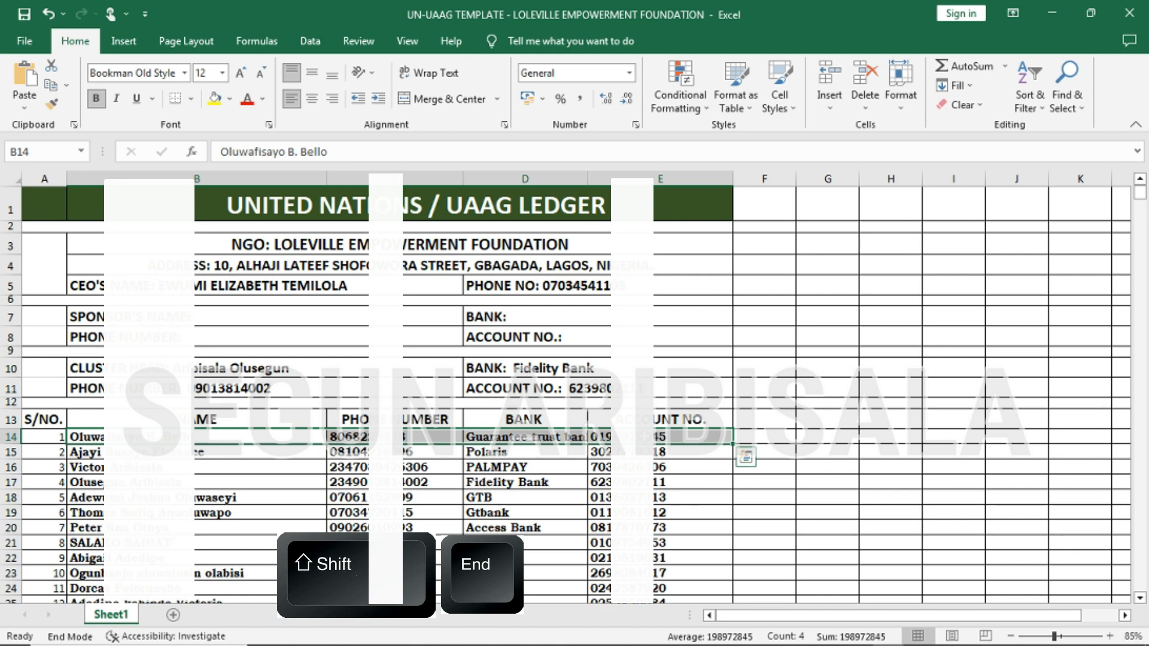
key(shift+Down)
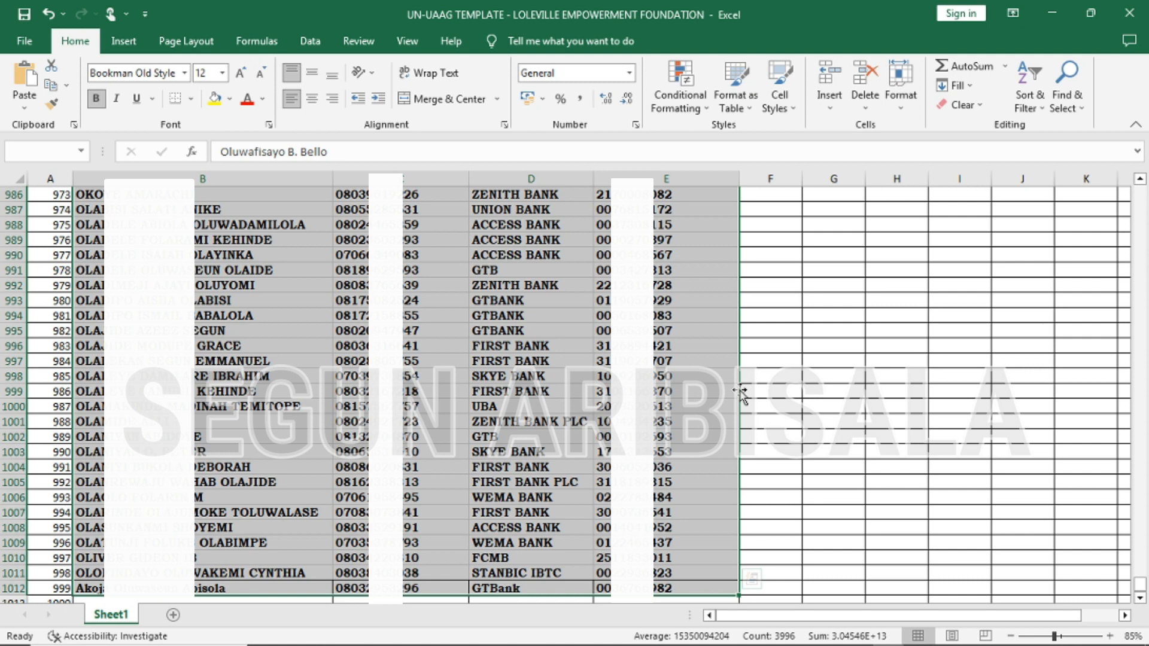
- Move the selected block of records down one row to start at B15, check its lower end, and deselect it
mouse_move(740, 393)
mouse_down()
mouse_move(744, 419)
mouse_move(738, 411)
mouse_up()
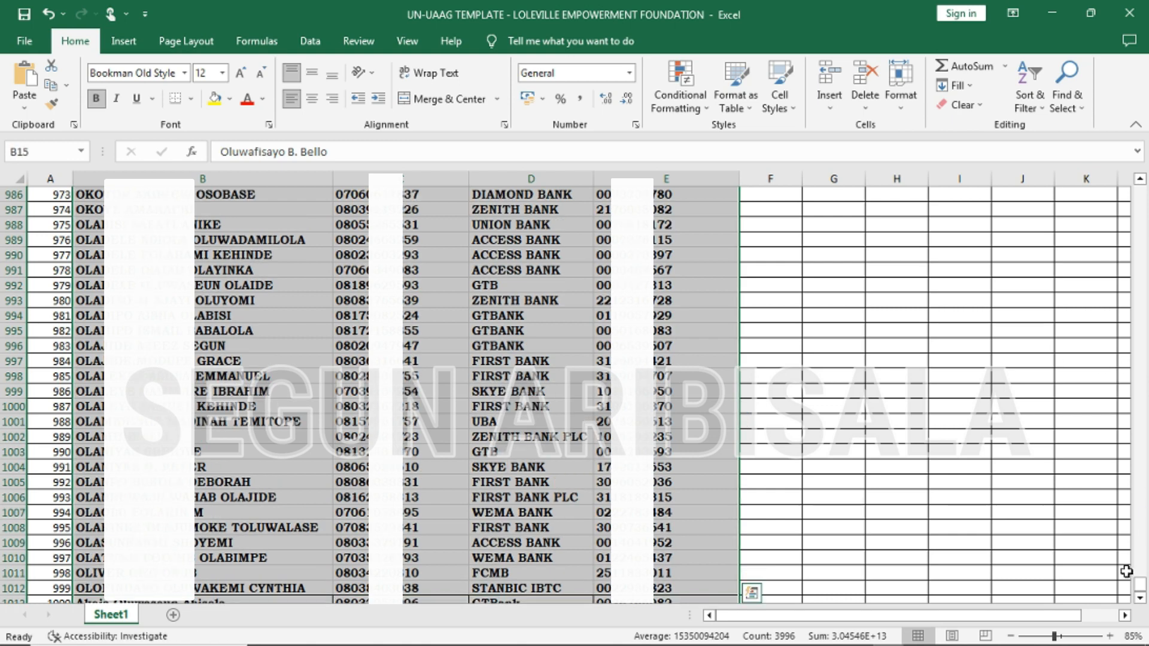
click(1140, 598)
click(1140, 599)
click(1140, 598)
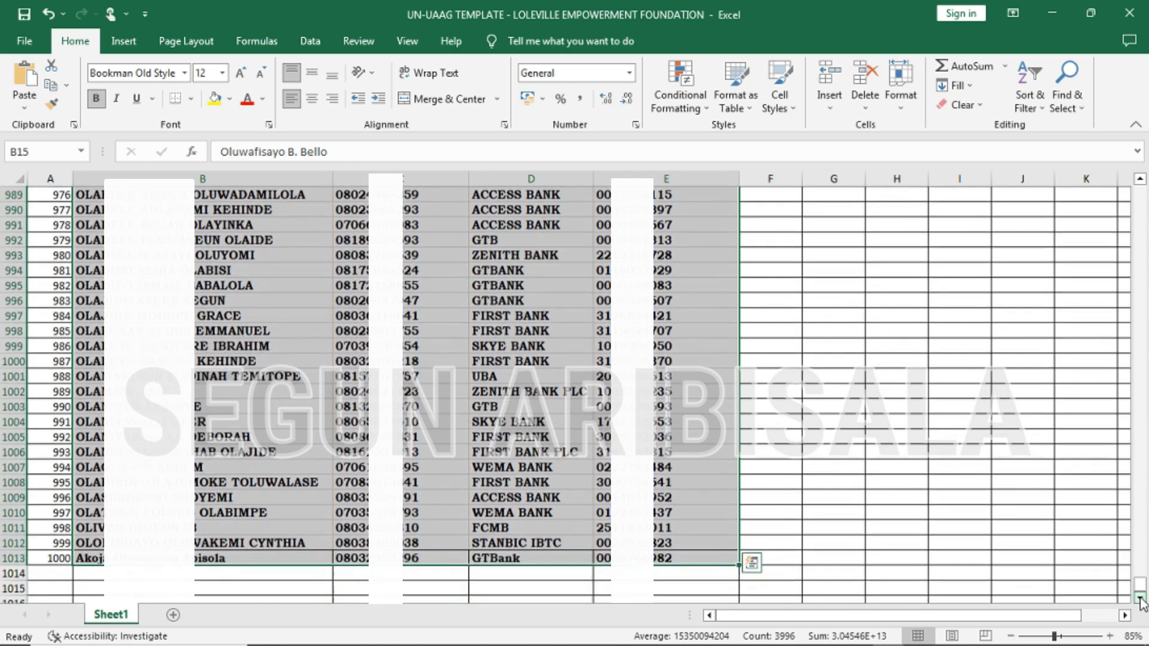
click(1140, 598)
click(1140, 598)
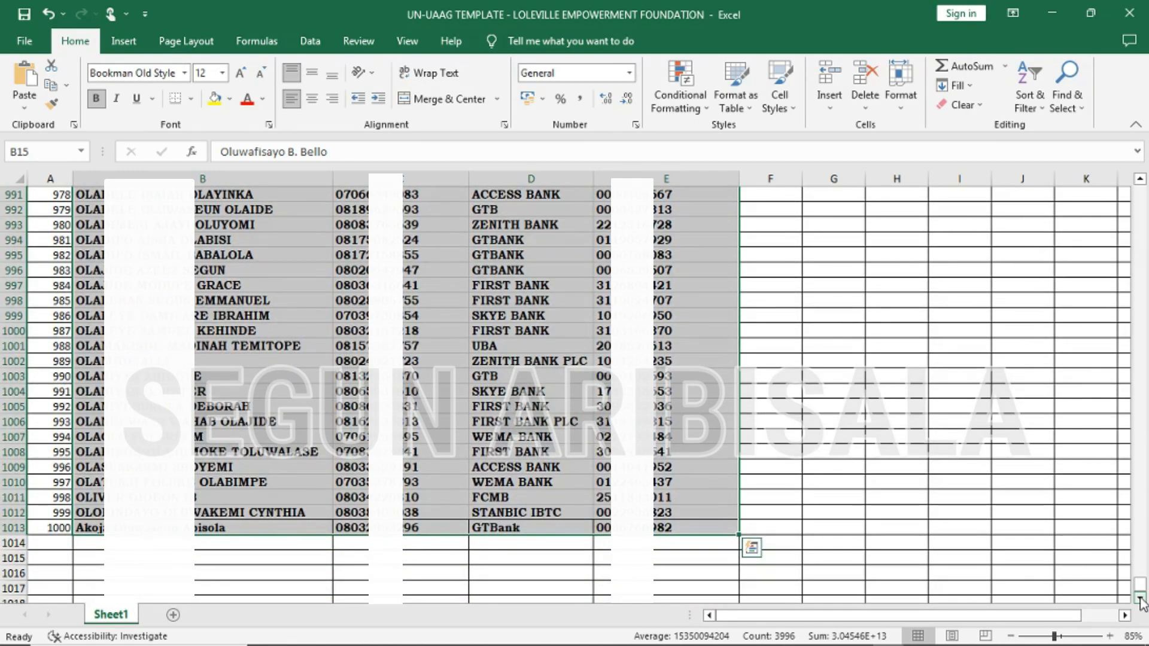
drag(1144, 583, 1143, 194)
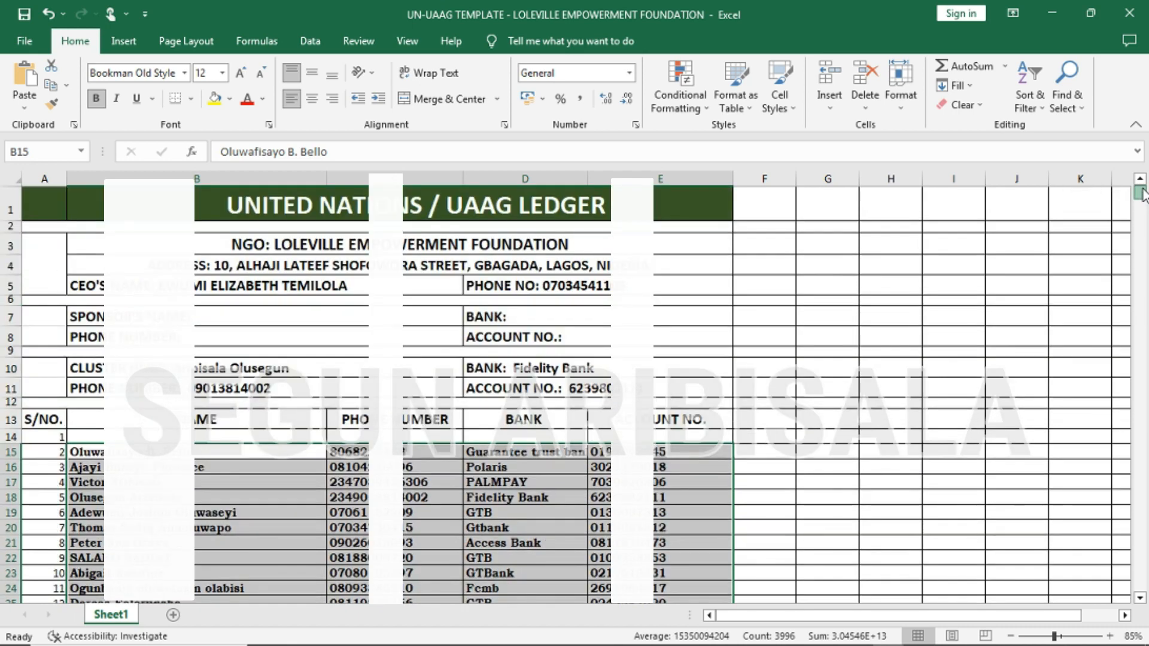
click(776, 439)
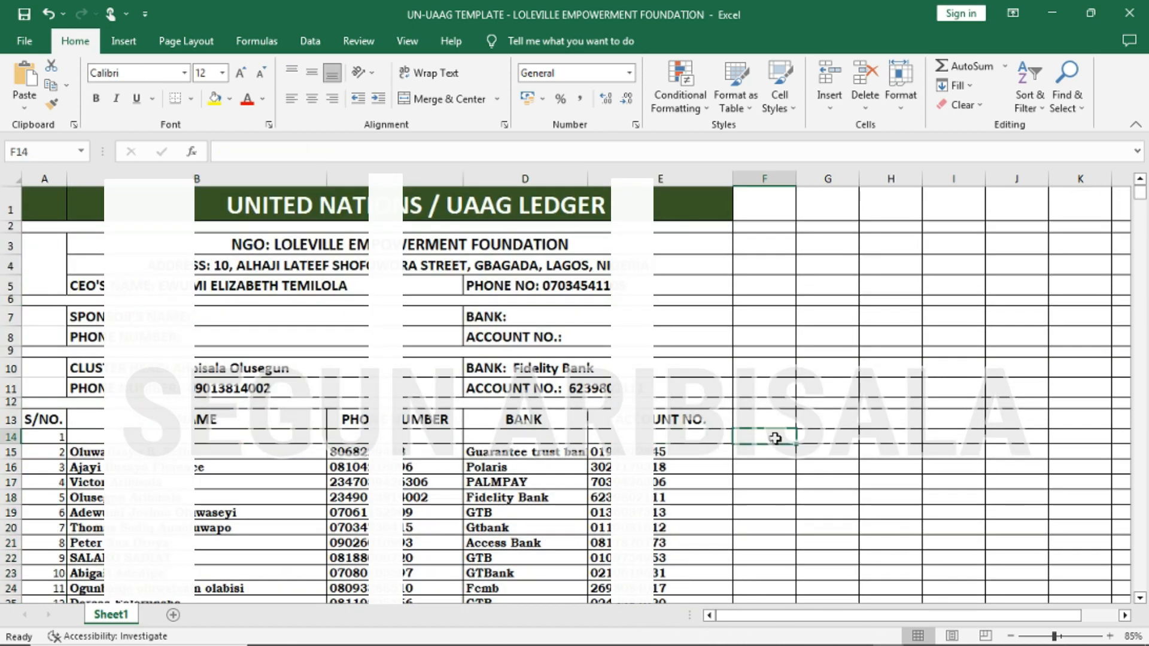
- Select the records from B14:E14 down to the last record and custom sort them by the bank column, cell values, A to Z
drag(202, 437, 692, 438)
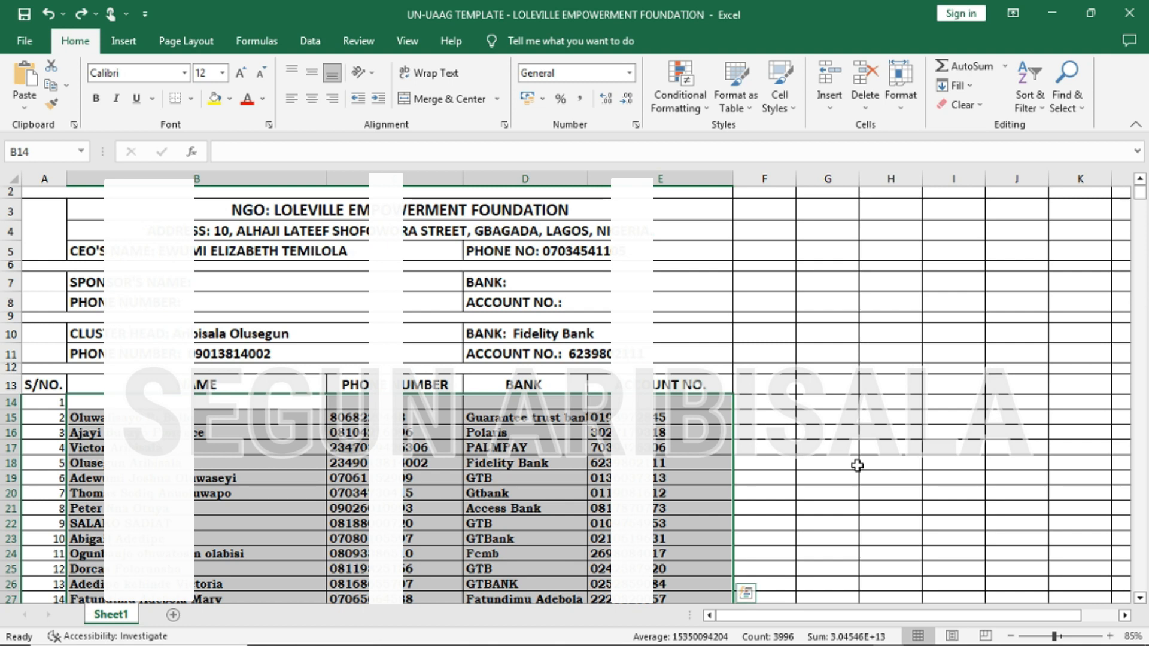
click(1034, 113)
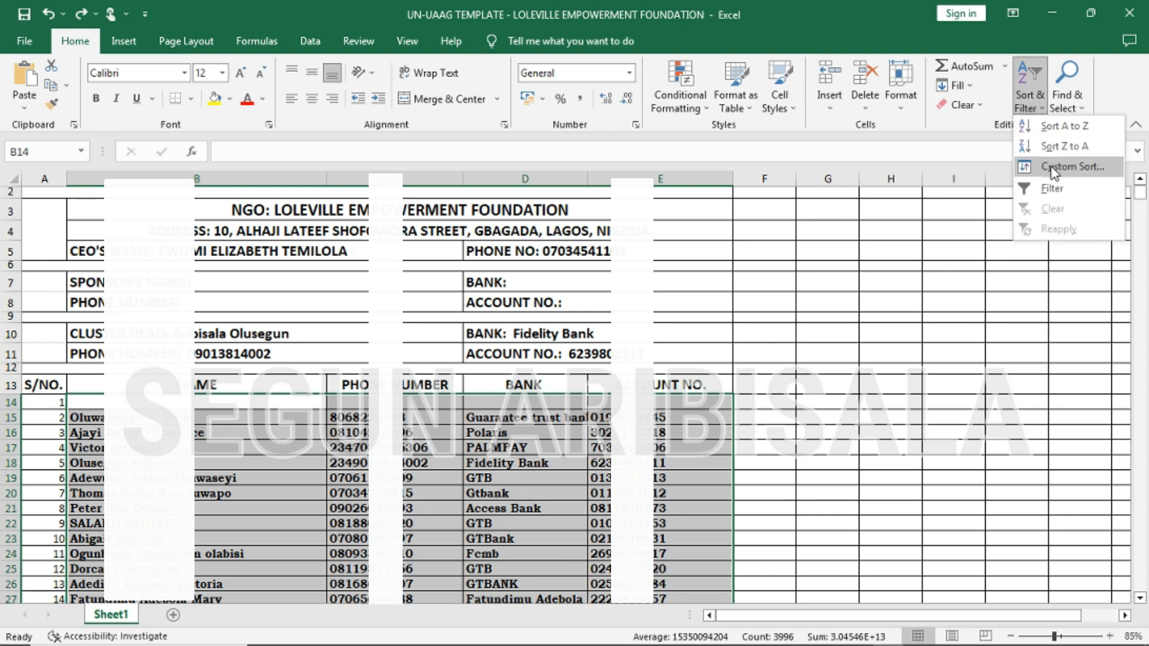
click(1053, 167)
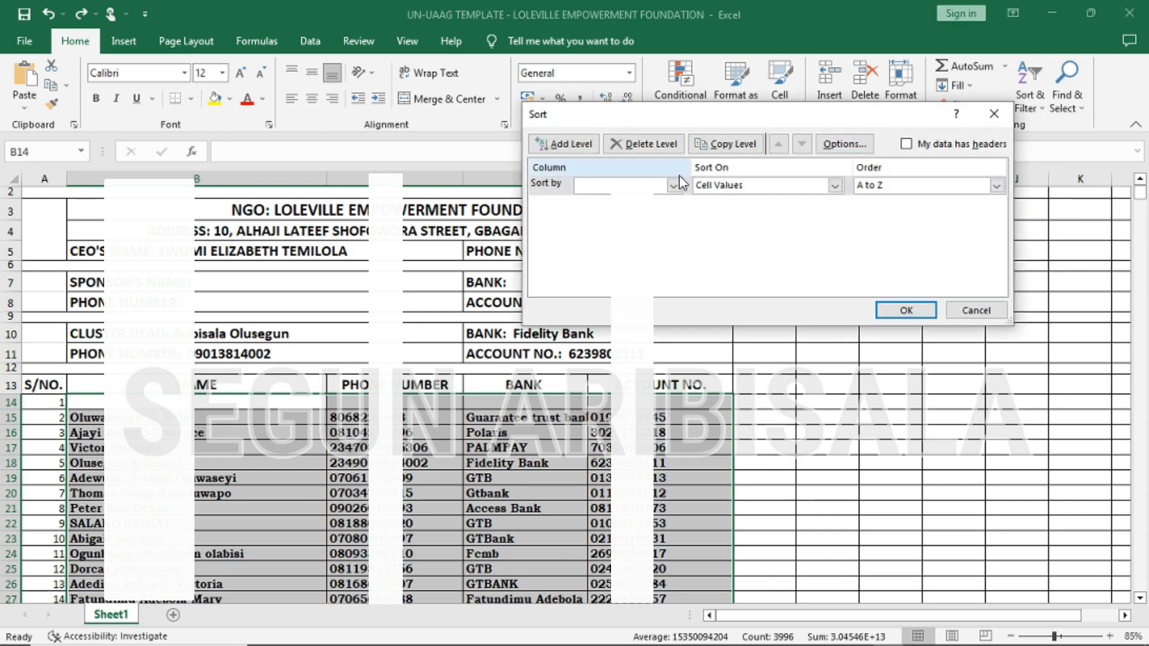
click(674, 186)
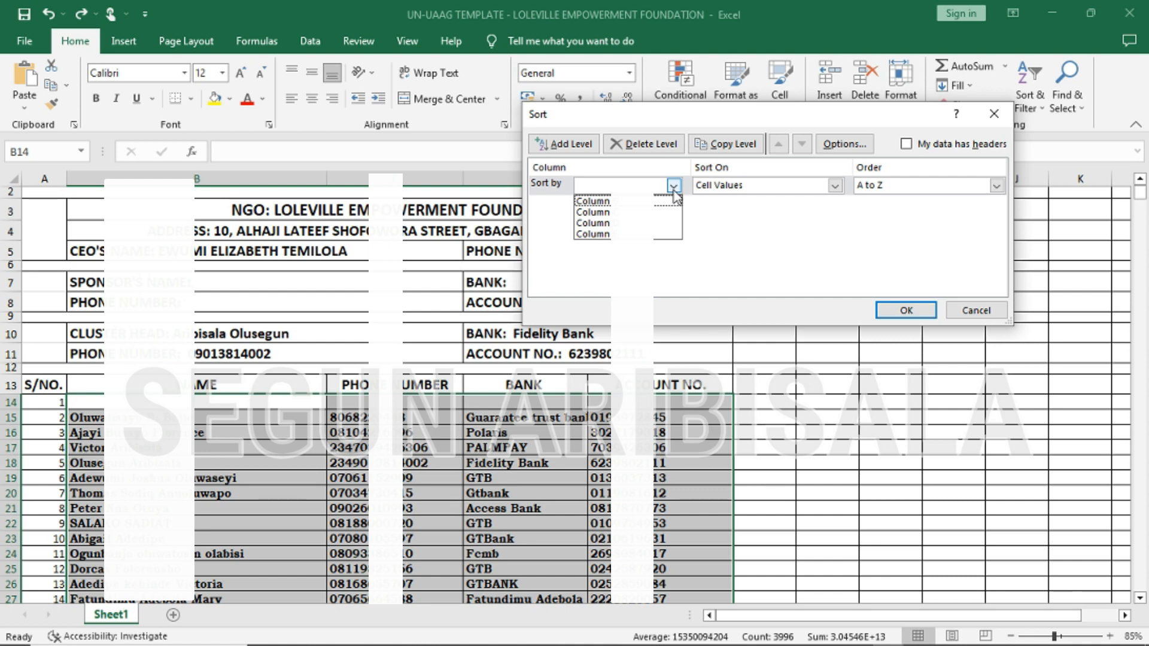
click(632, 222)
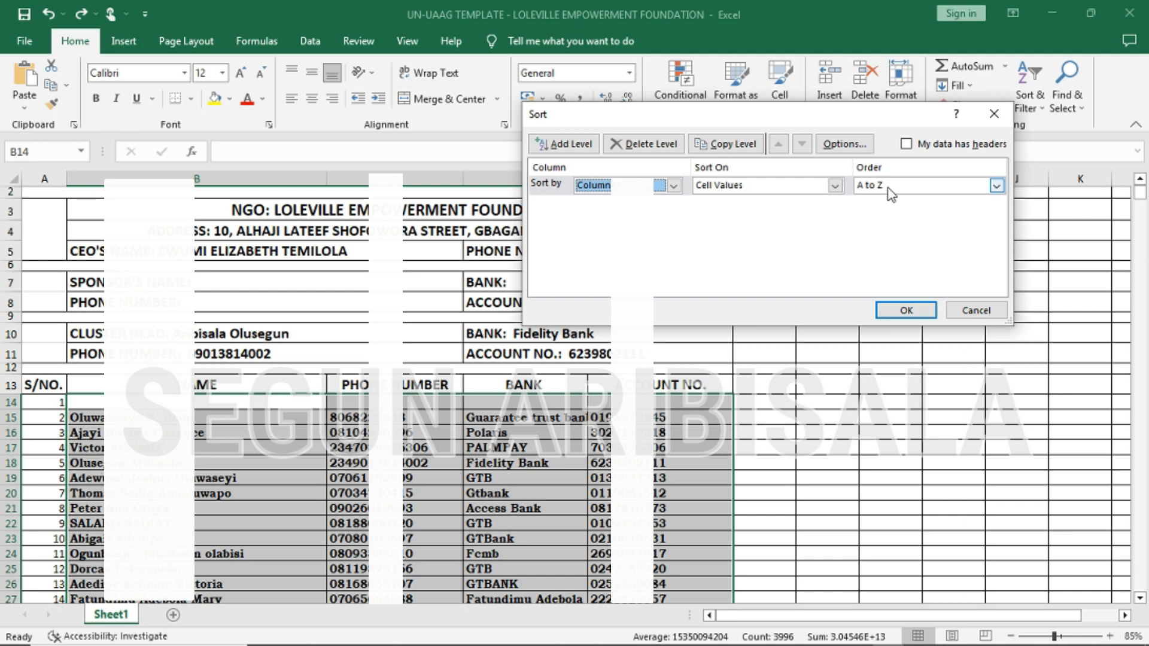
click(905, 309)
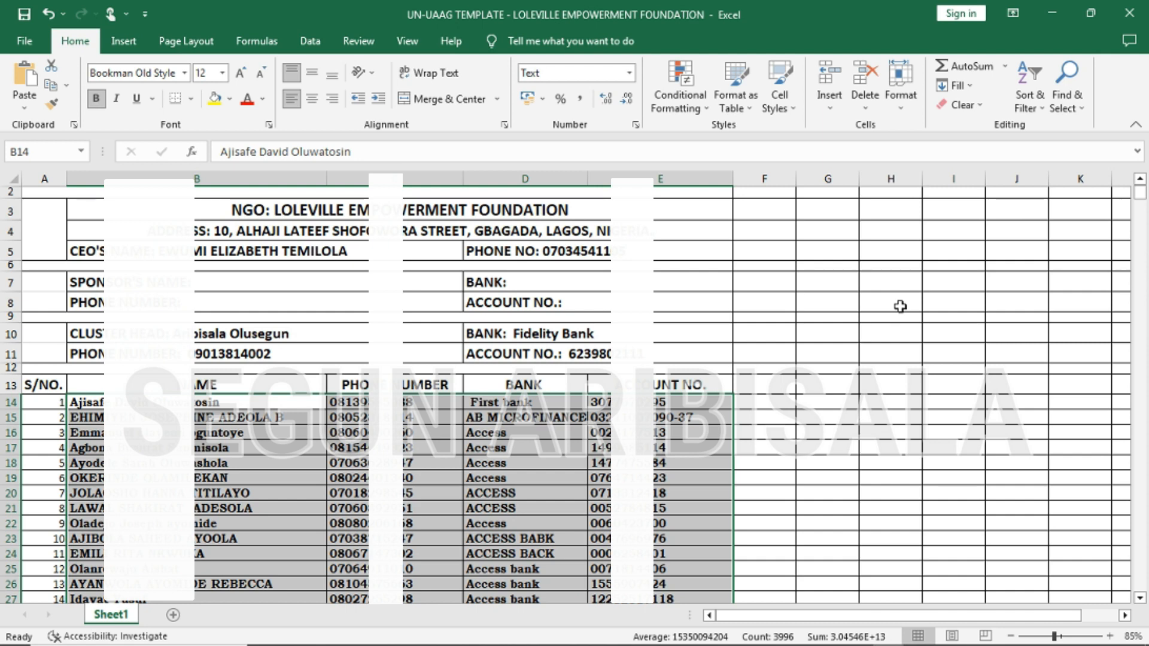
- Replace the external link formula in bank cell D14 with the text FIRST BANK
click(530, 416)
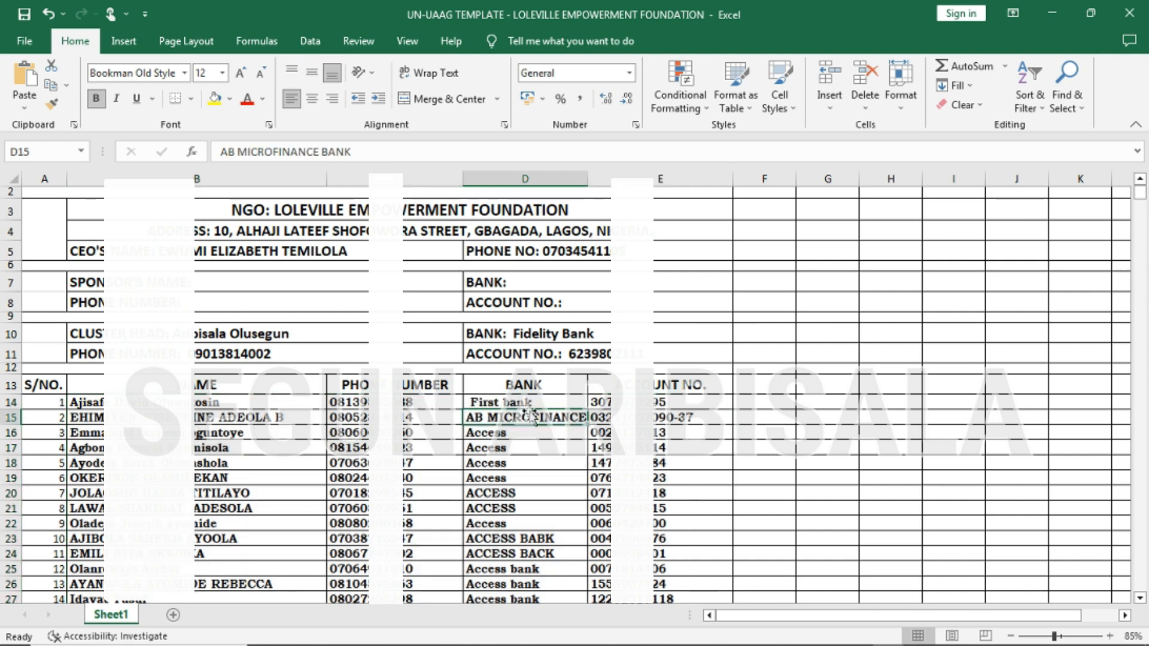
click(529, 402)
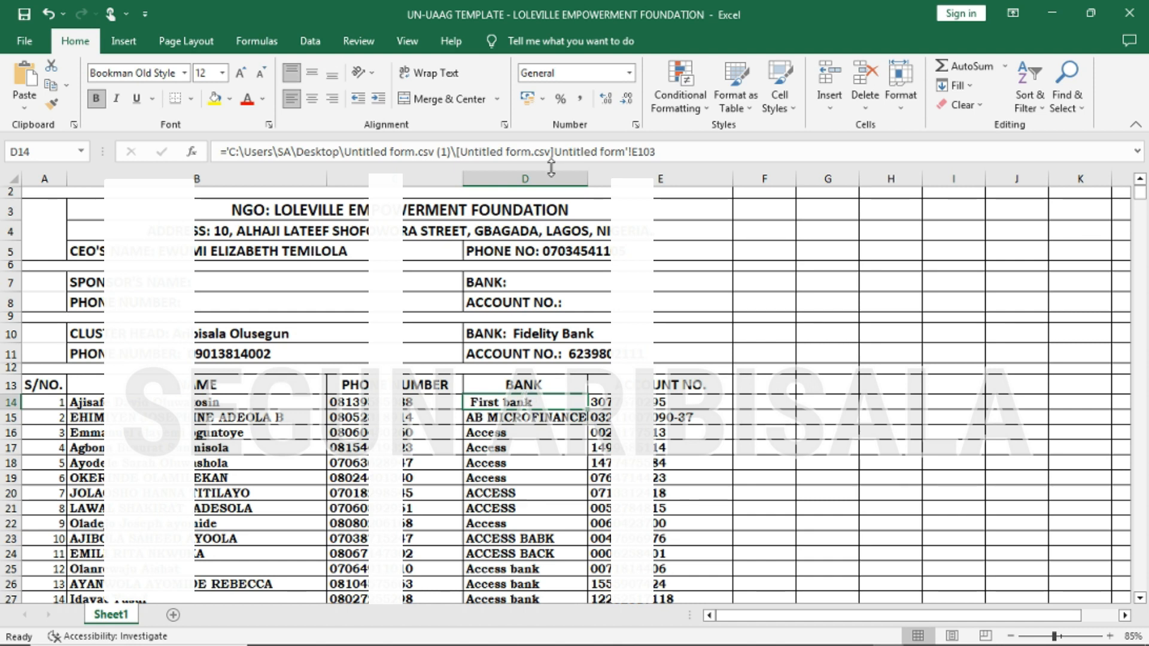
click(654, 145)
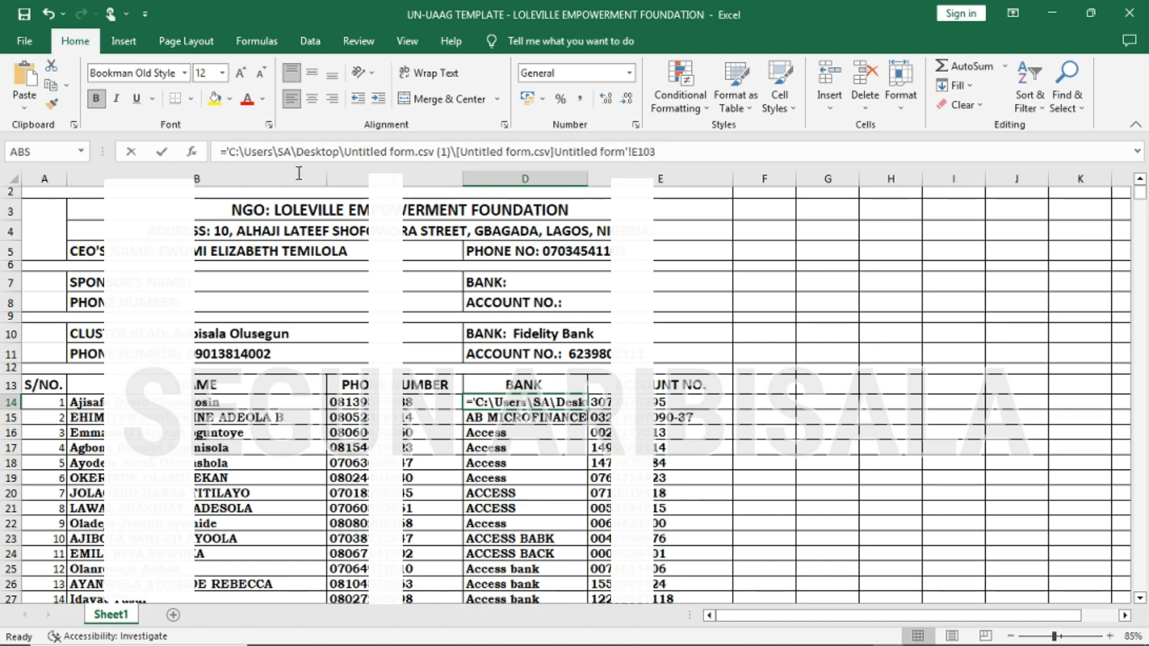
shift+click(267, 157)
key(BackSpace)
key(BackSpace)
key(BackSpace)
key(BackSpace)
key(BackSpace)
key(BackSpace)
key(BackSpace)
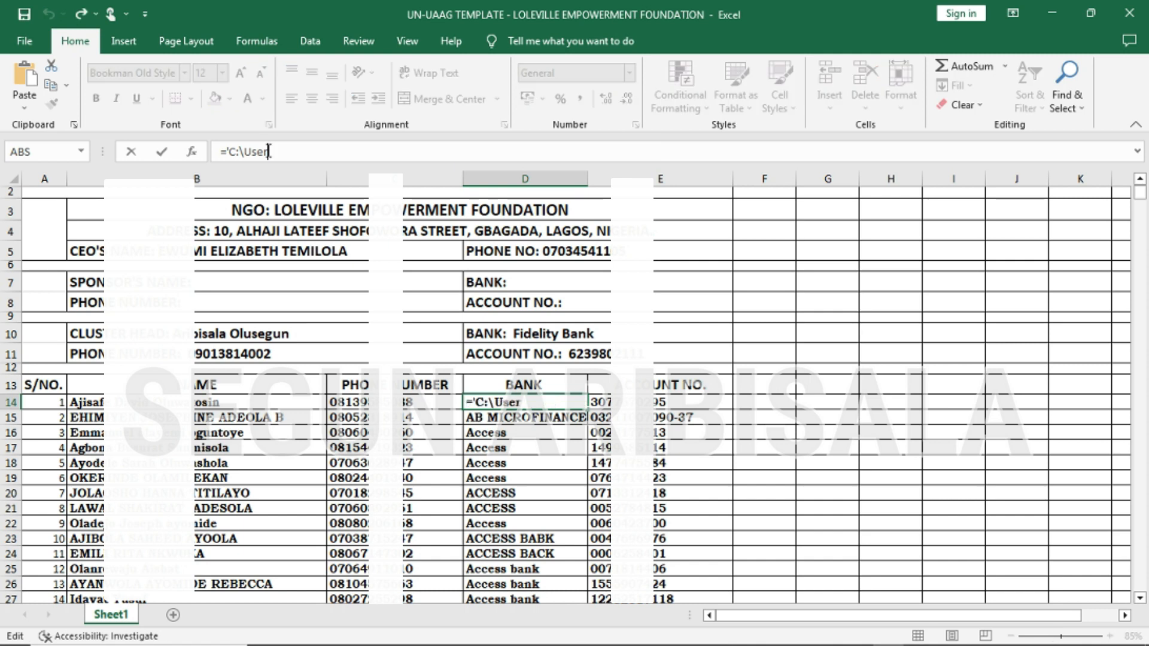
key(BackSpace)
key(BackSpace)
key(BackSpace)
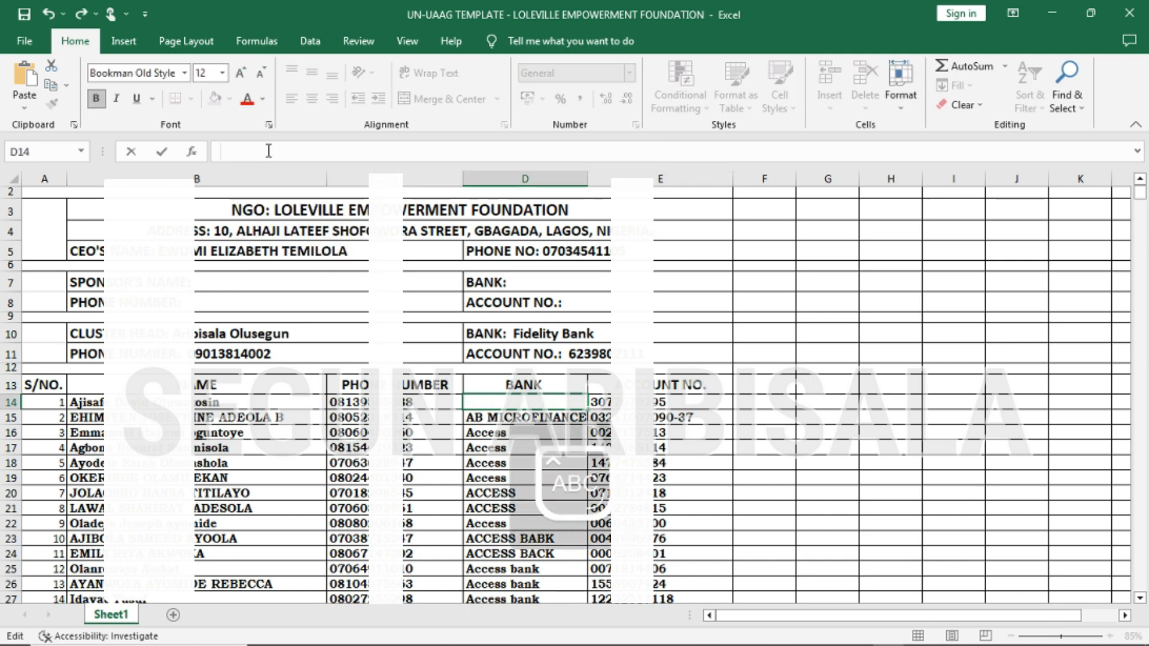
text(FIRST)
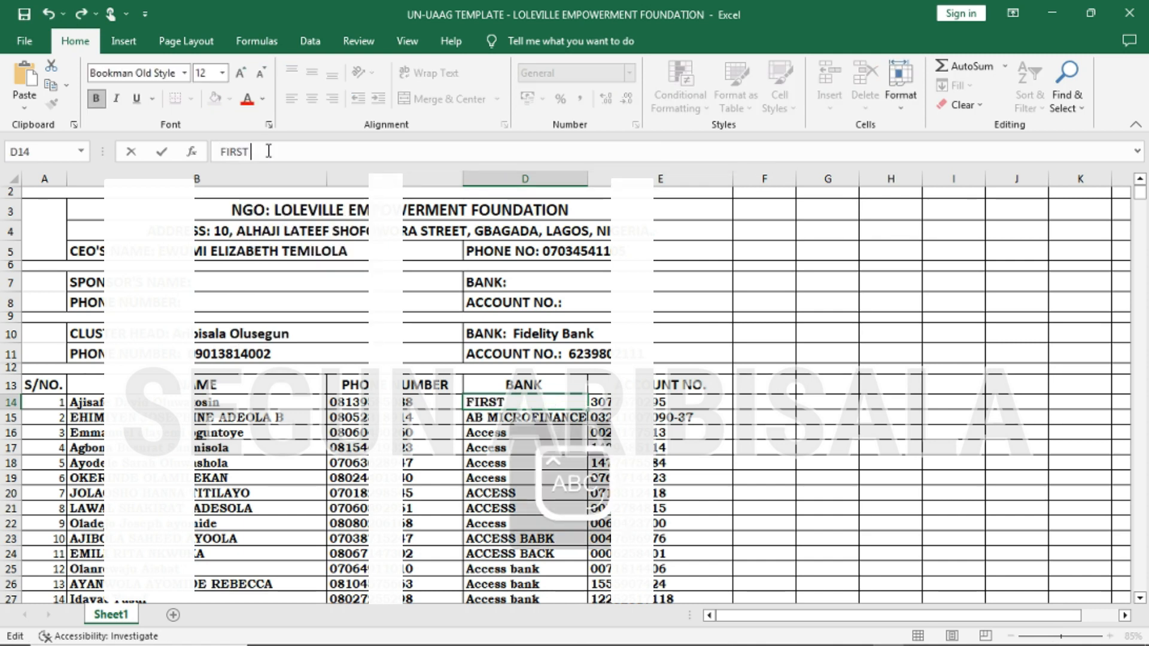
text( NAK)
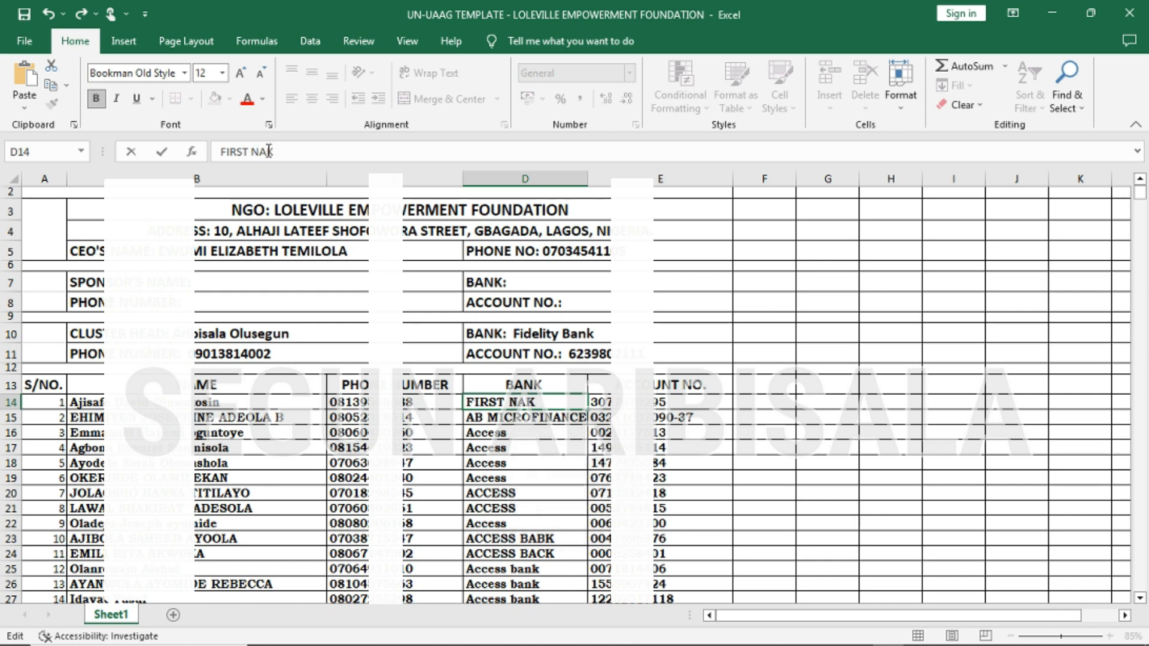
key(BackSpace)
key(BackSpace)
key(BackSpace)
text(BANK)
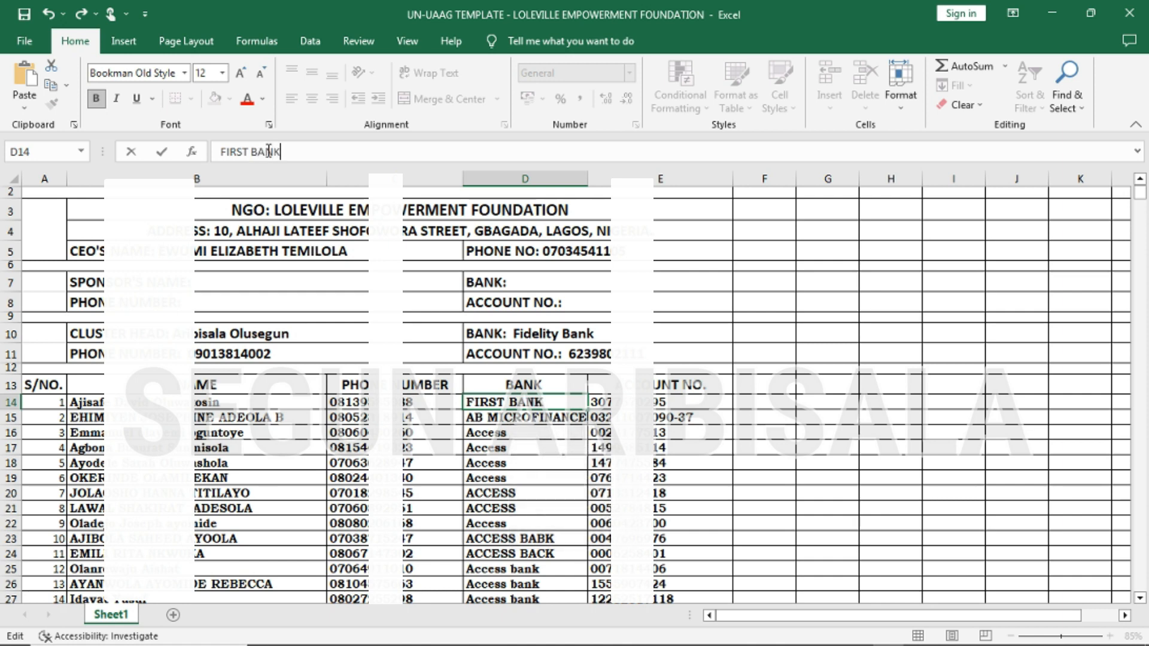
click(753, 402)
- Sort the records from B14 to E1012 by bank again, A to Z, and move the block down one row to start at B15
drag(102, 404, 688, 418)
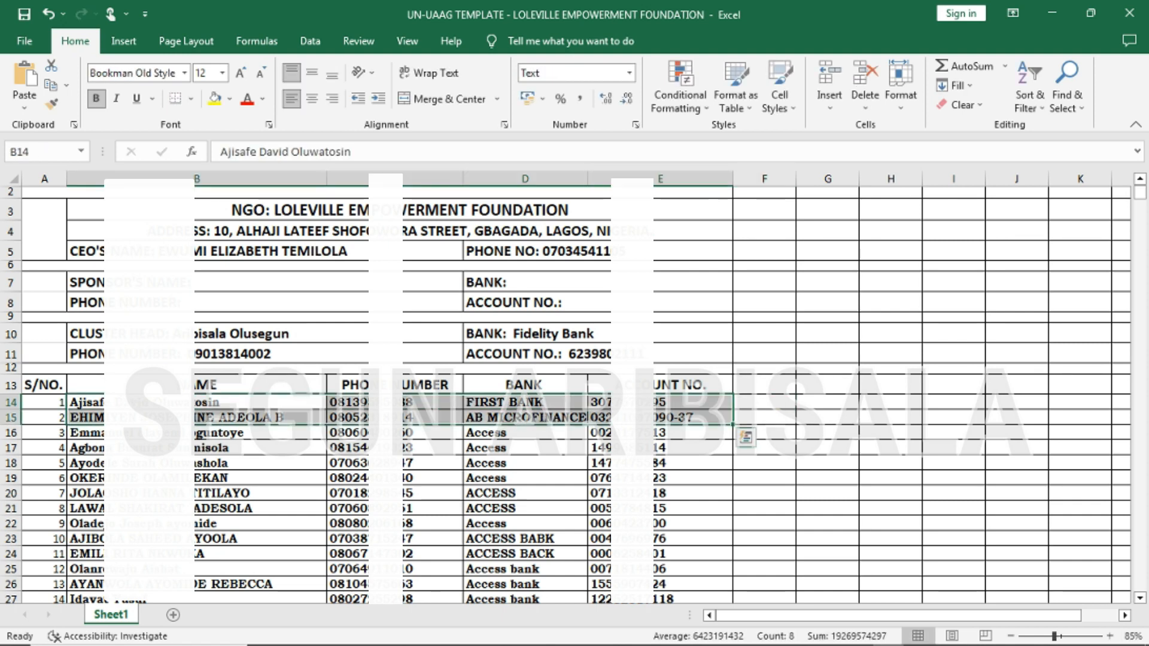
key(ctrl+shift+Down)
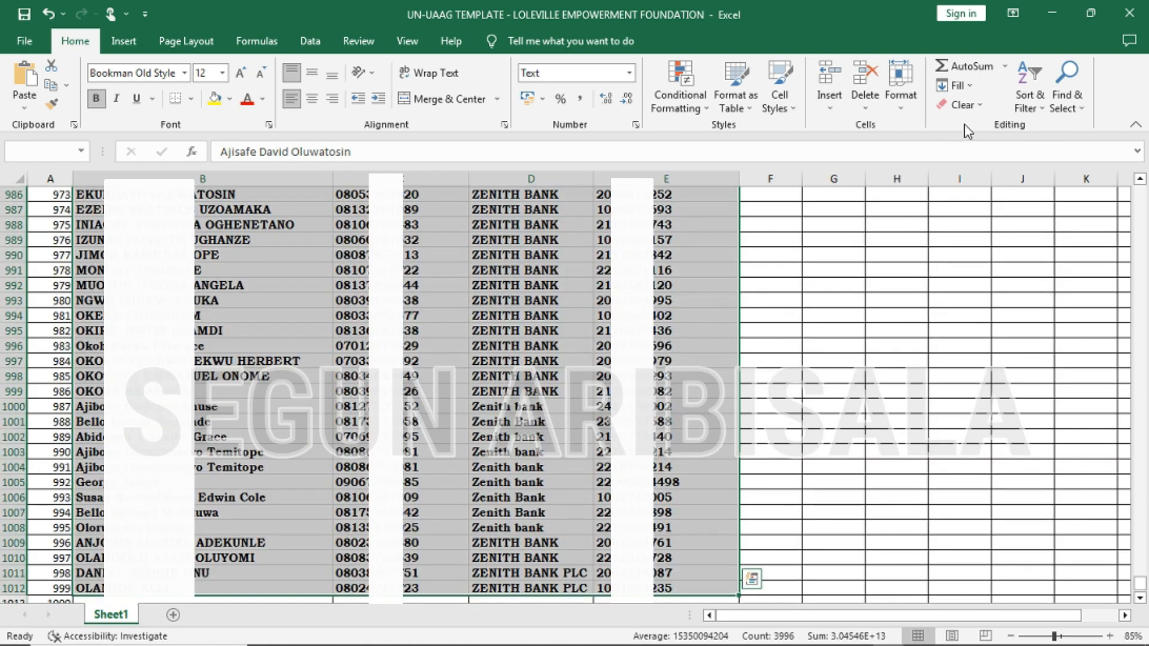
click(1031, 103)
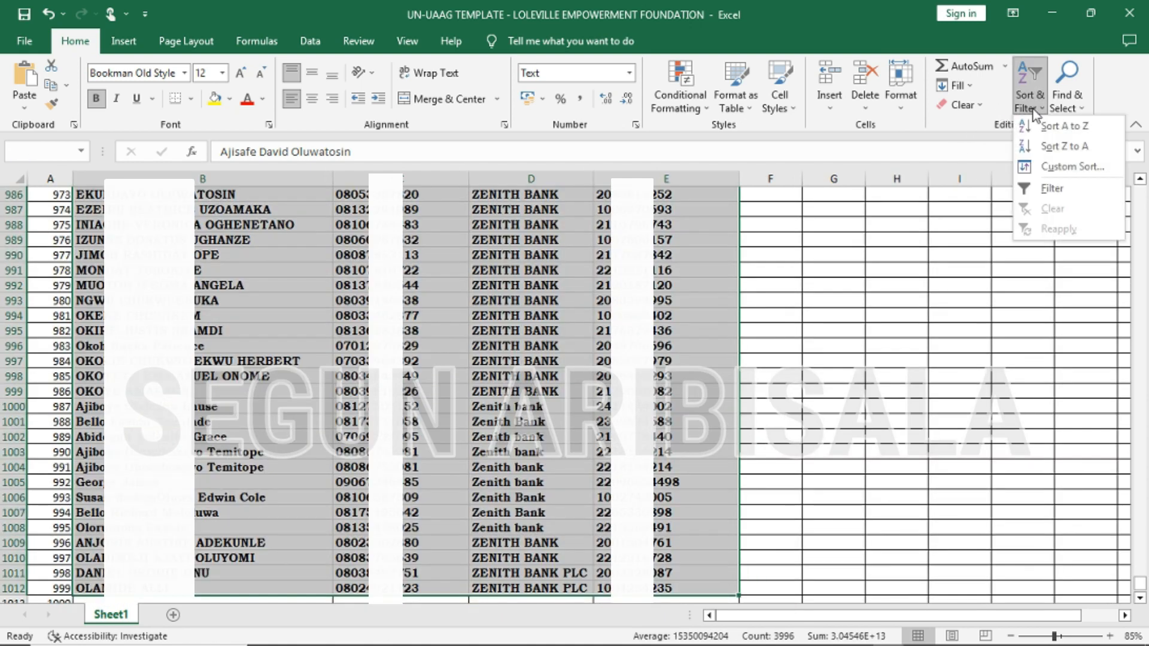
click(1049, 162)
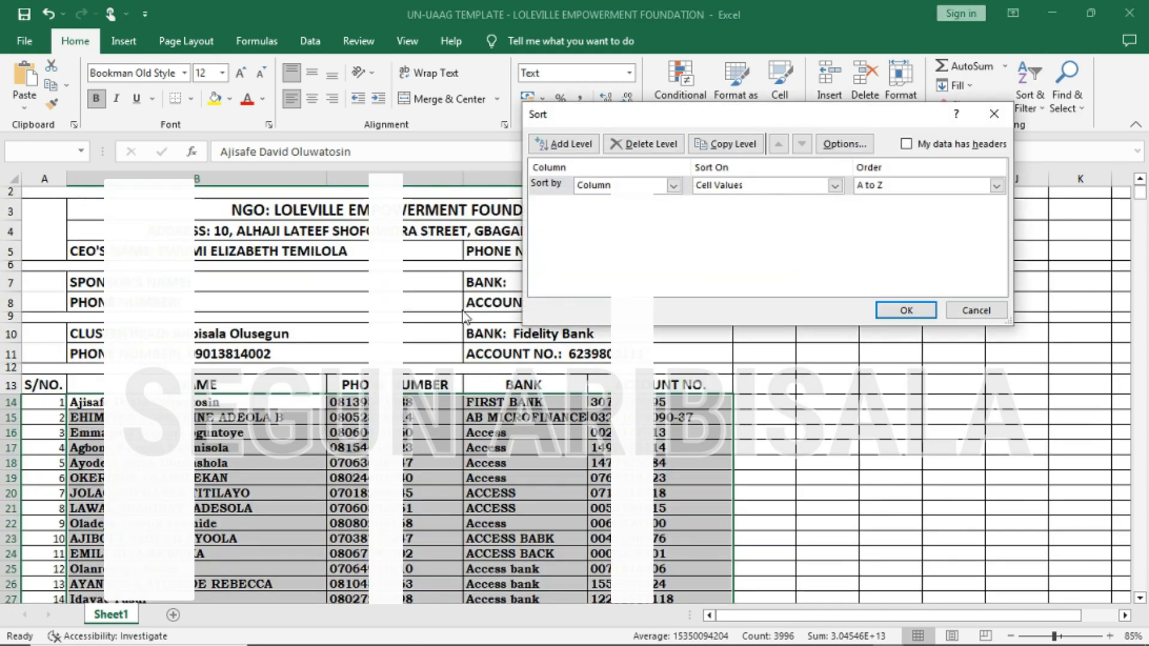
click(907, 311)
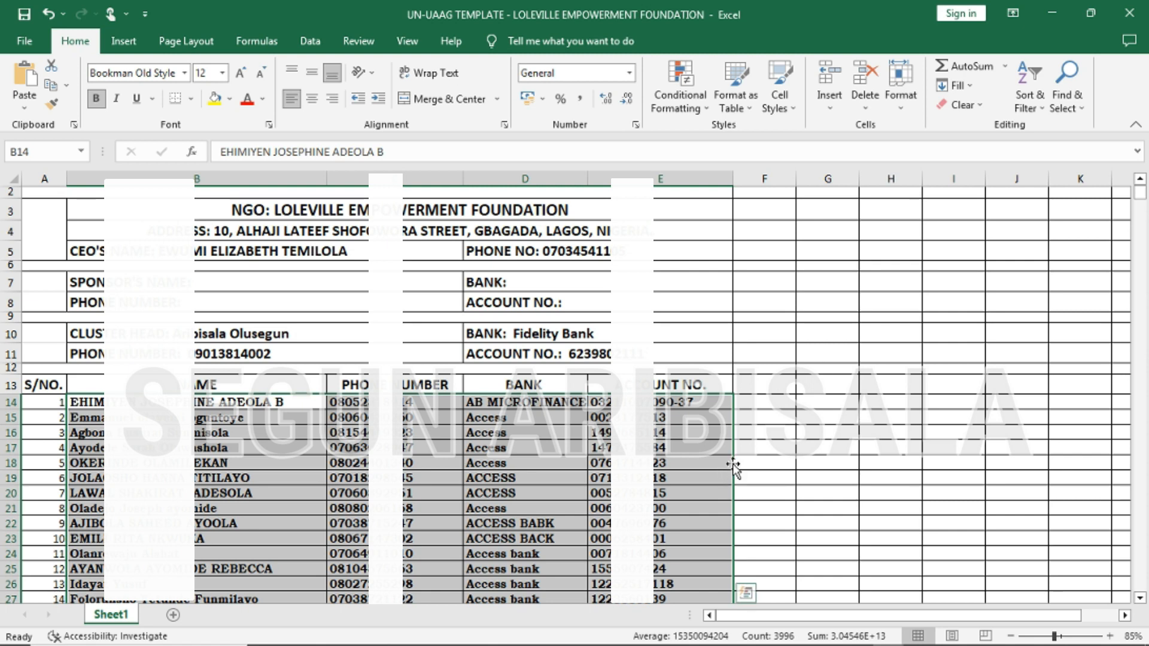
drag(733, 453, 732, 468)
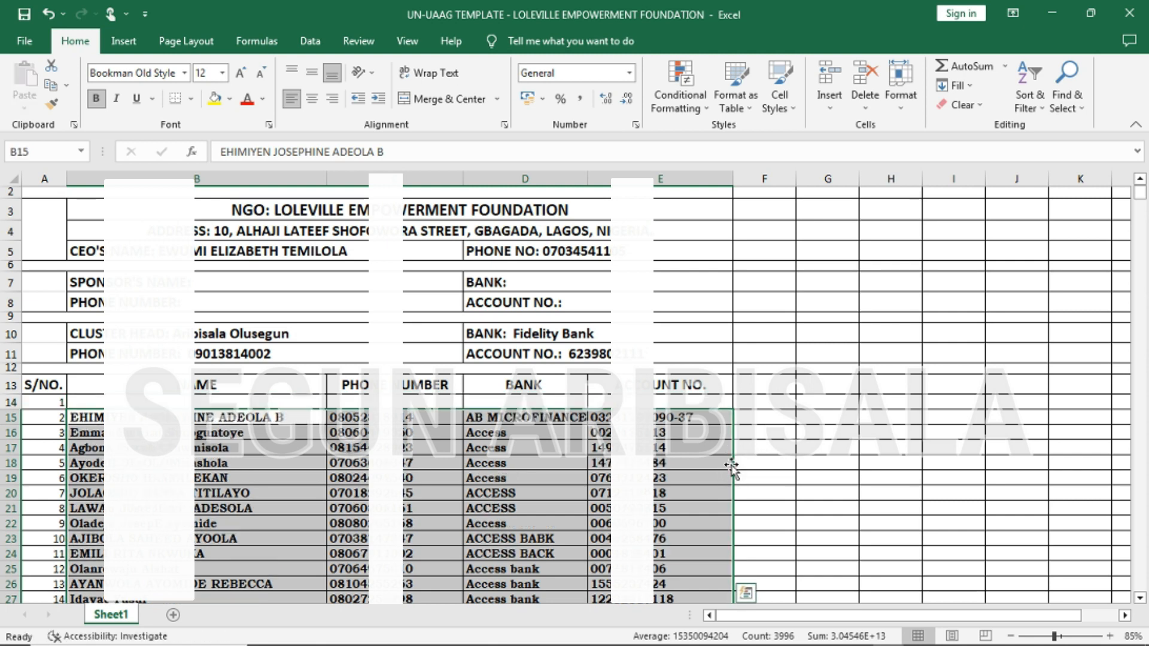
click(264, 402)
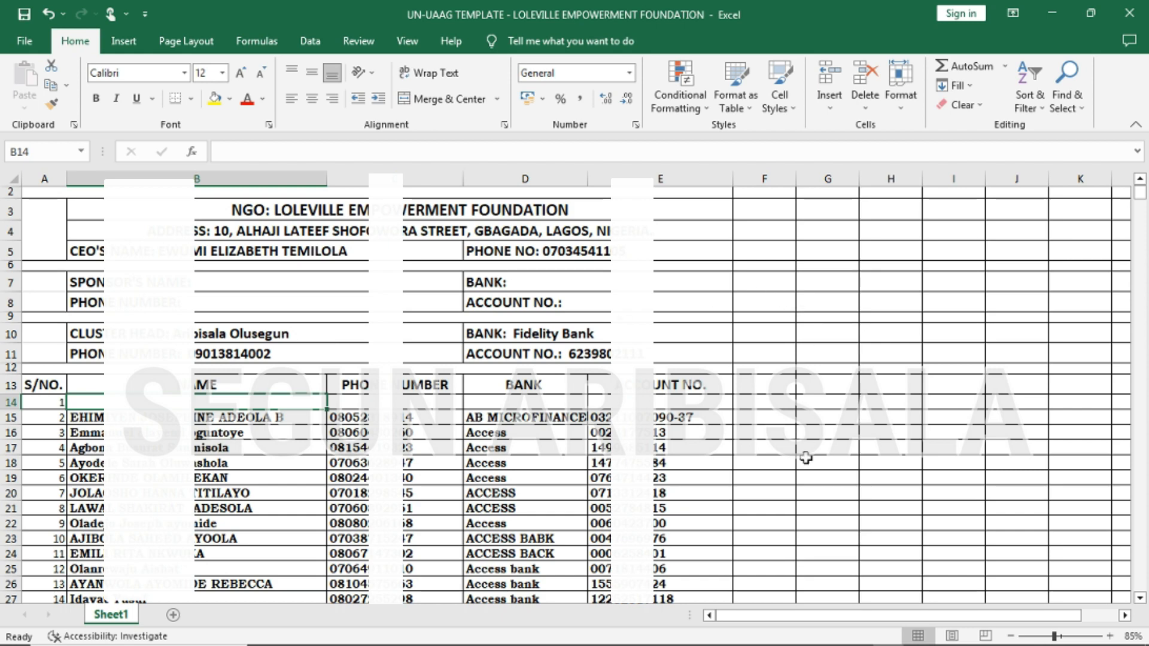
- Look through the sorted ledger to check how the records are grouped by bank, and return to the top of the sheet
scroll(806, 458, down, 12)
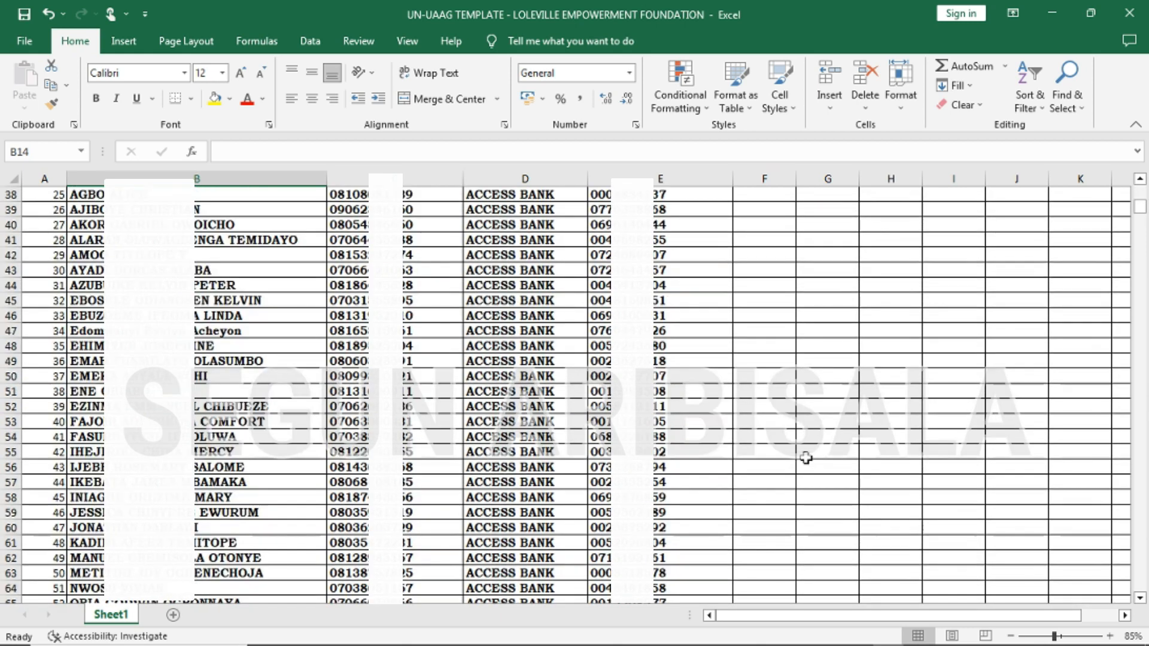
scroll(806, 457, down, 8)
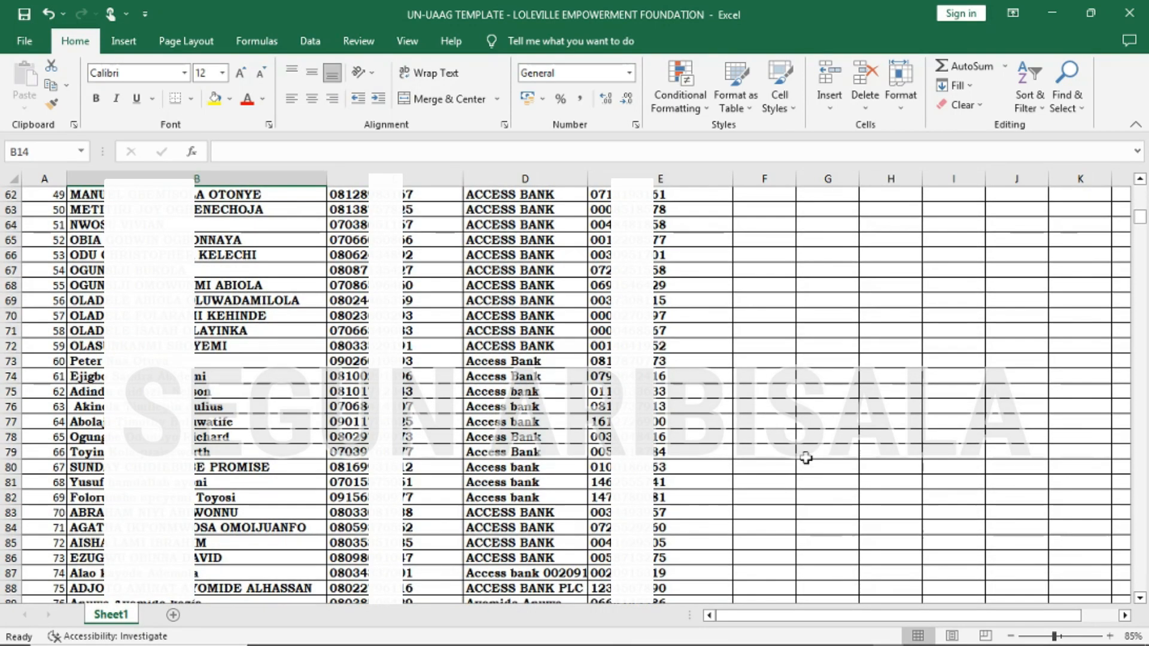
scroll(806, 458, down, 10)
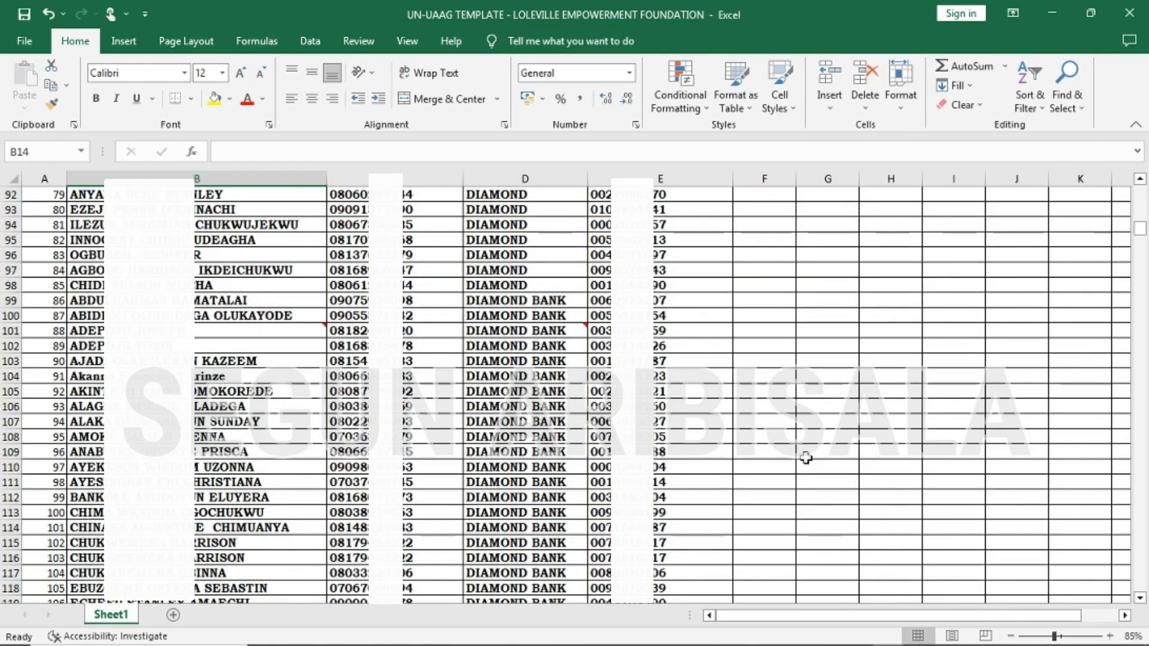
scroll(806, 458, up, 3)
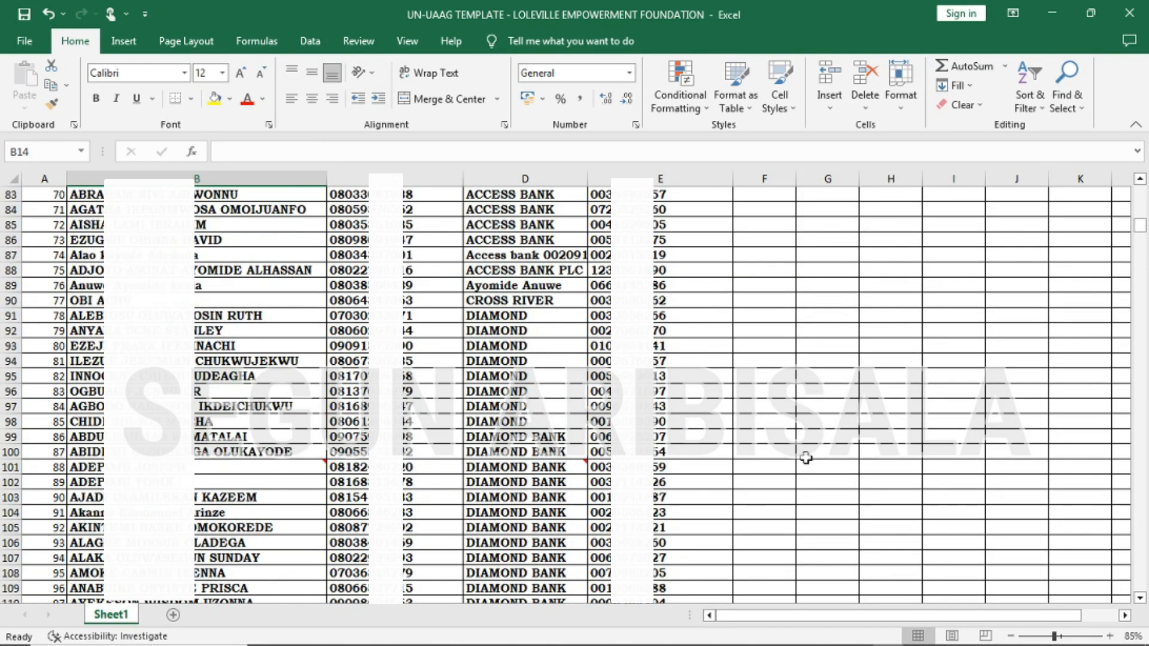
scroll(806, 458, down, 1)
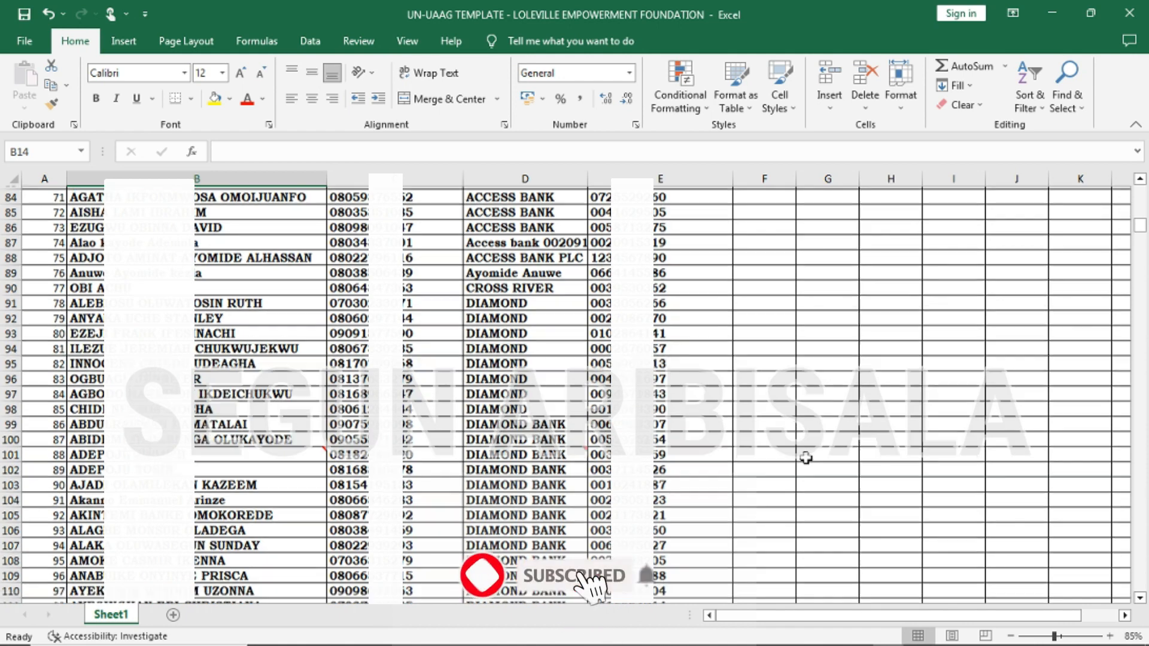
scroll(806, 458, down, 2)
scroll(806, 457, down, 3)
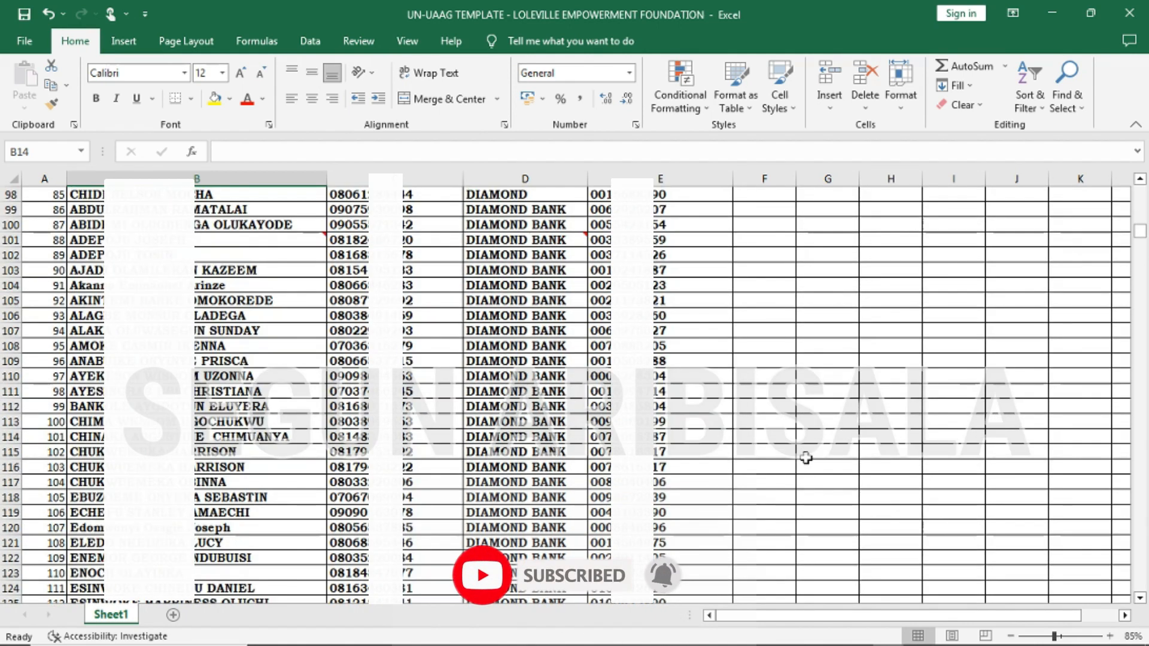
scroll(806, 457, down, 15)
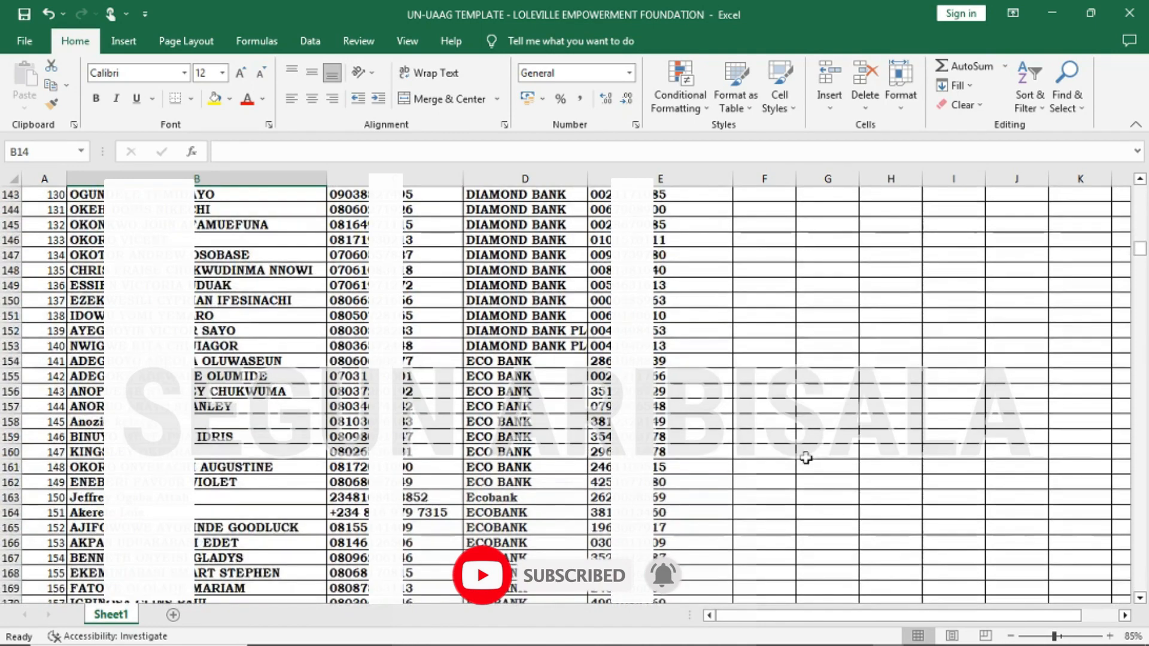
scroll(806, 457, down, 3)
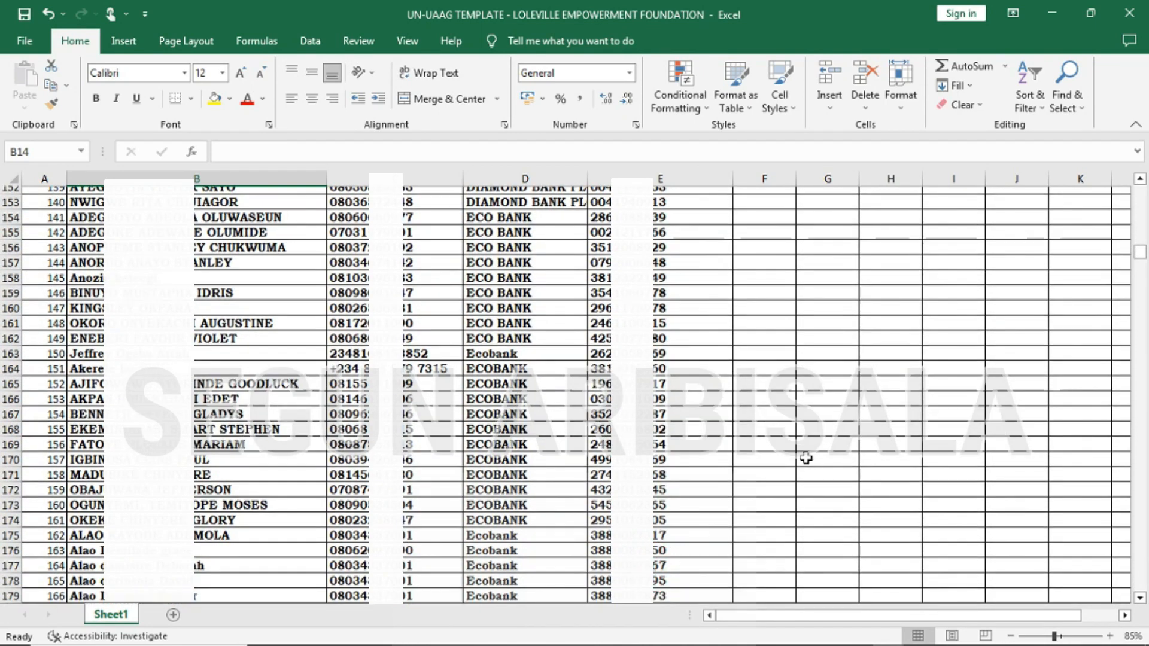
scroll(806, 458, down, 4)
scroll(806, 458, down, 10)
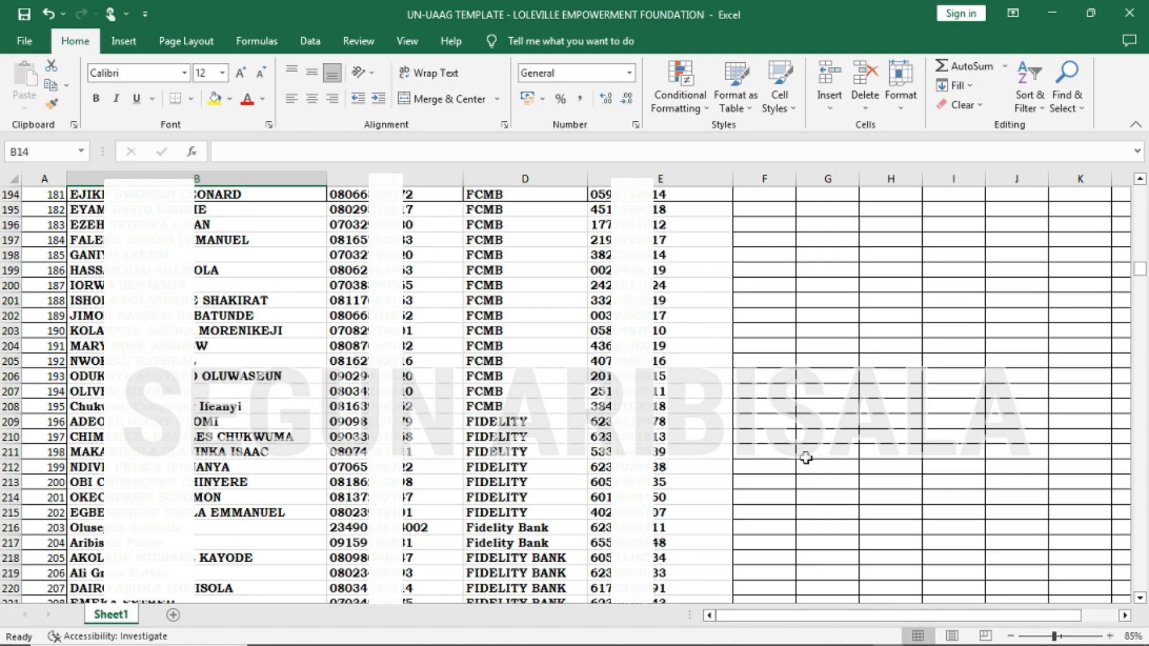
scroll(806, 457, down, 4)
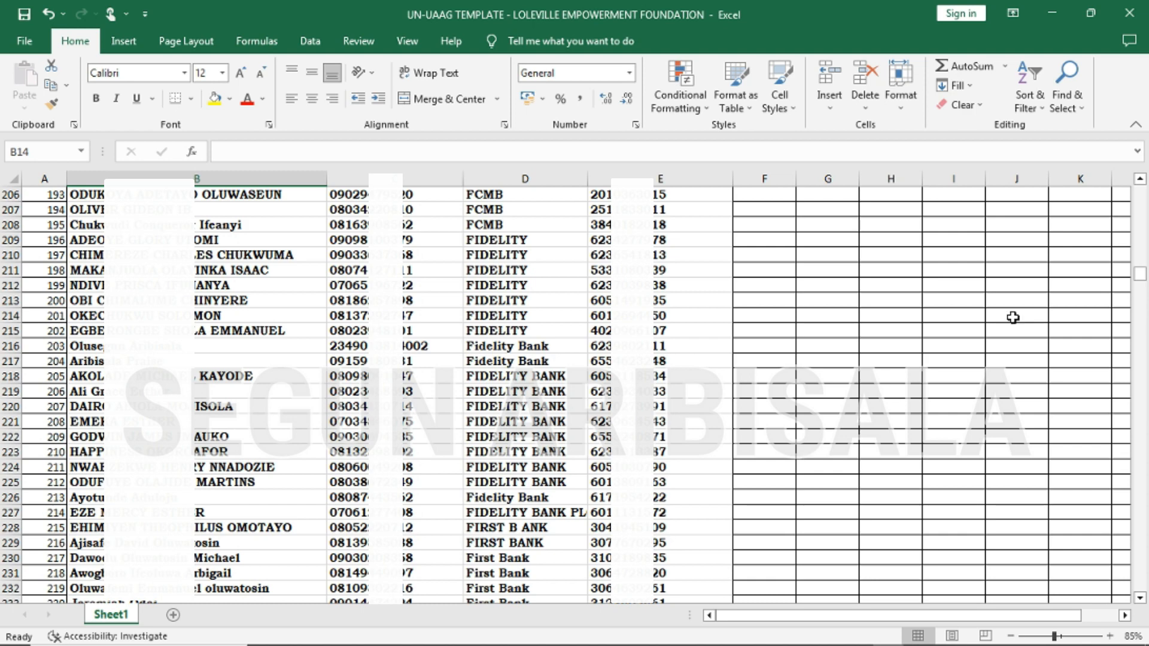
drag(1139, 276, 1143, 199)
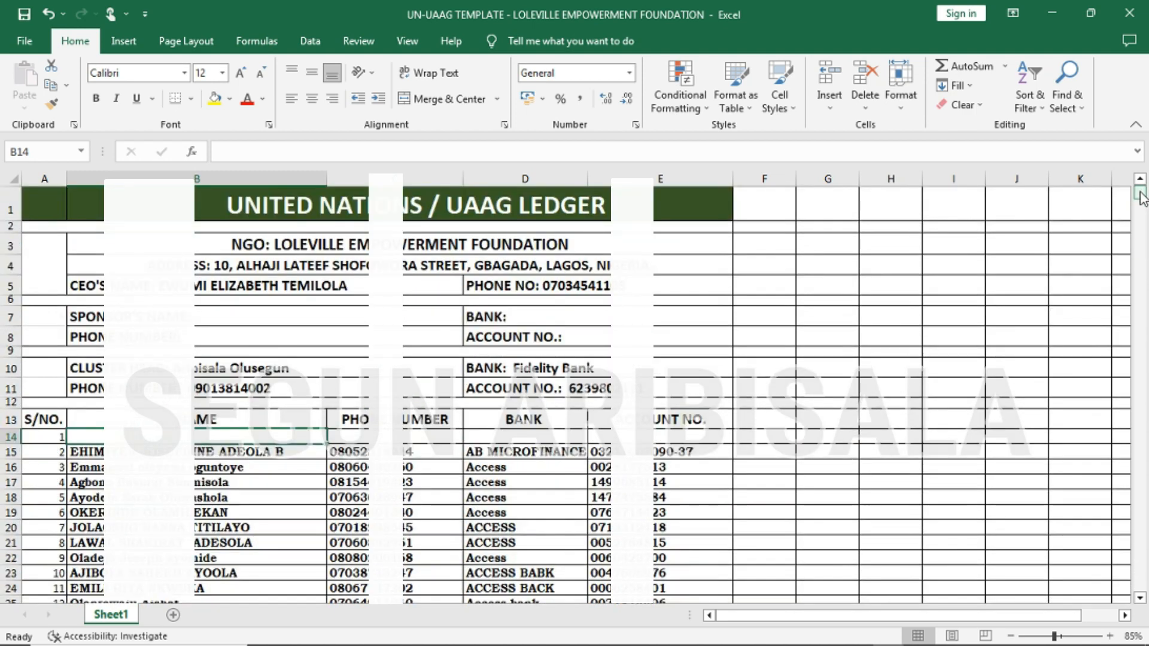